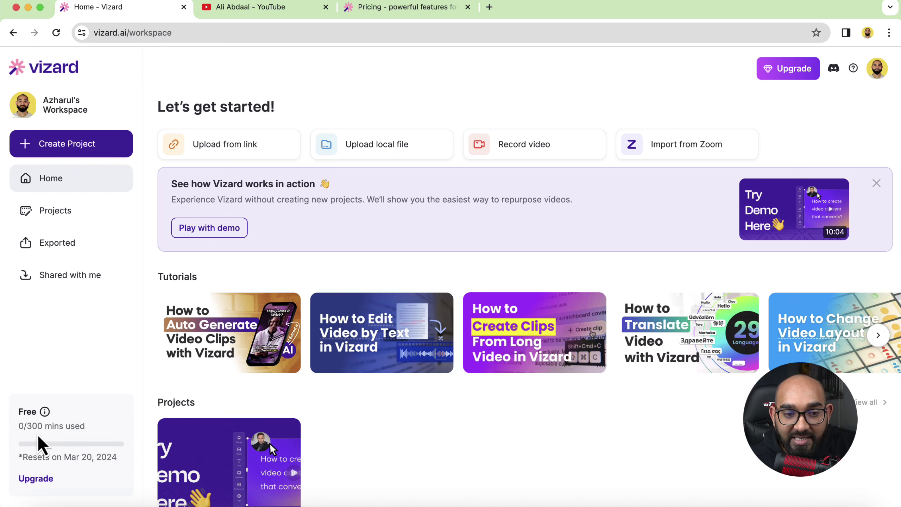
- Copy the YouTube share link for 'How to Stop Wasting Your Life' and return to Vizard
{"action": "left_click_drag", "start_coordinate": [43, 428], "coordinate": [66, 428]}
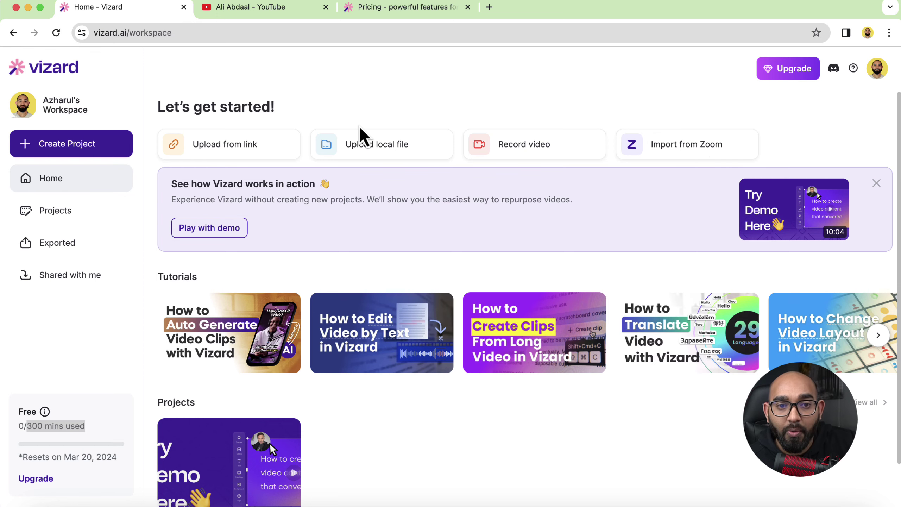
{"action": "left_click", "coordinate": [251, 11]}
{"action": "scroll", "coordinate": [329, 146], "scroll_direction": "down", "scroll_amount": 3}
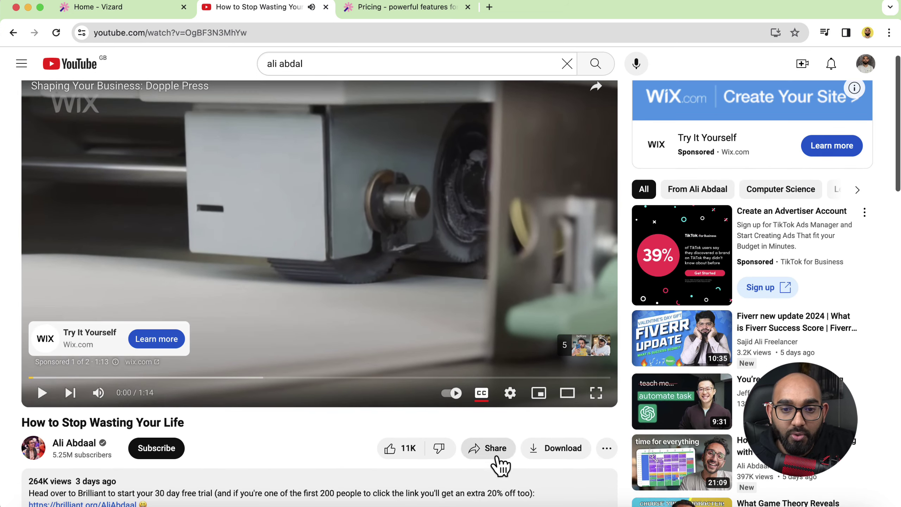
{"action": "left_click", "coordinate": [495, 453]}
{"action": "left_click", "coordinate": [560, 348]}
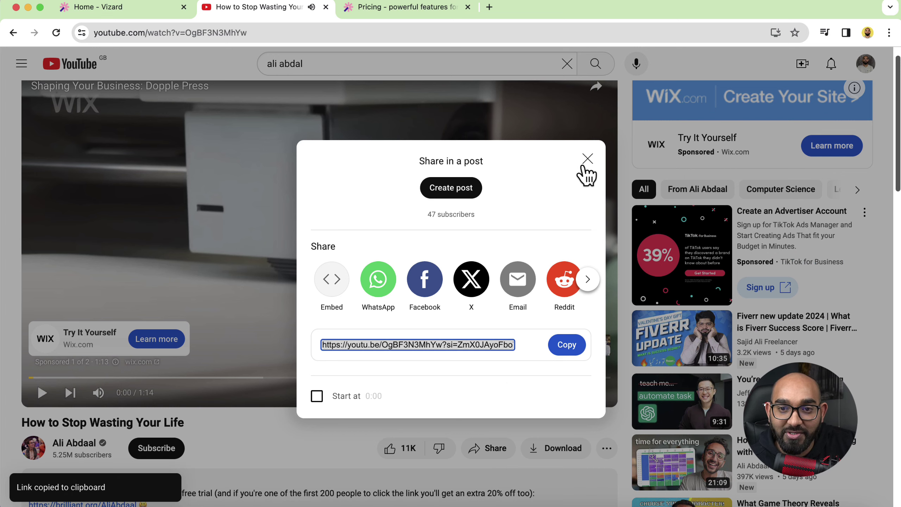
{"action": "left_click", "coordinate": [587, 160]}
{"action": "left_click", "coordinate": [109, 13]}
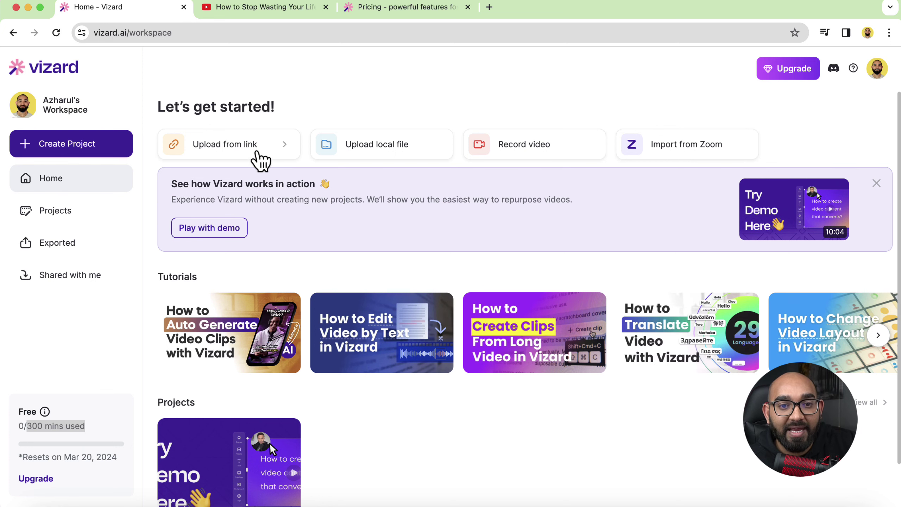
- Paste the copied YouTube link into Upload from link and submit it
{"action": "left_click", "coordinate": [261, 151]}
{"action": "right_click", "coordinate": [306, 417]}
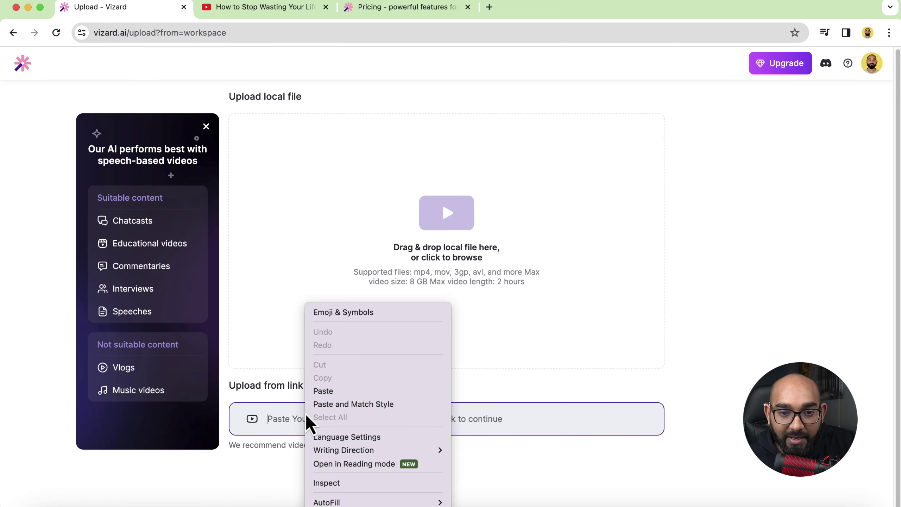
{"action": "left_click", "coordinate": [331, 390]}
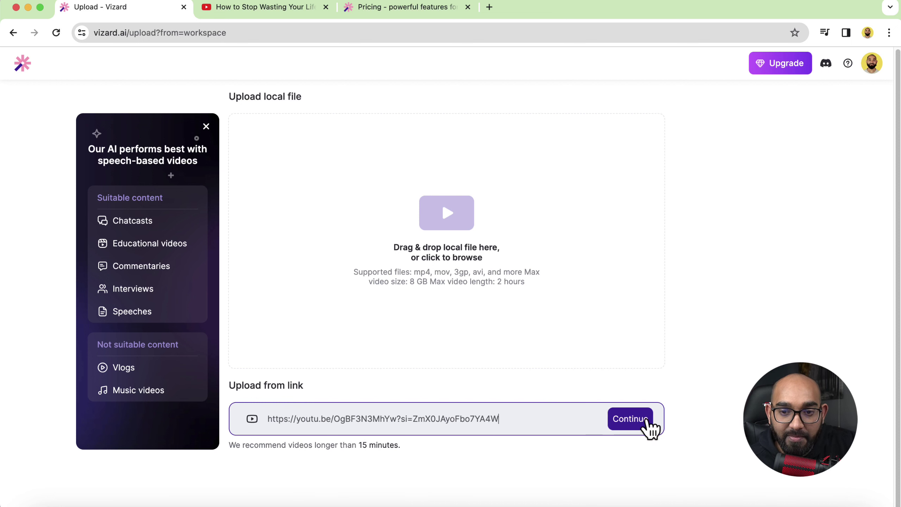
{"action": "left_click", "coordinate": [630, 424]}
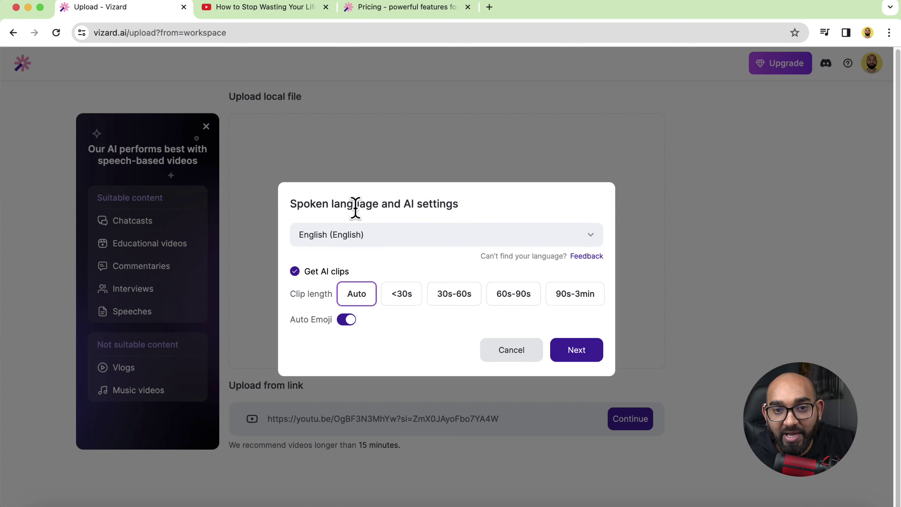
- Keep English as the spoken language and start generating AI clips
{"action": "left_click", "coordinate": [353, 240]}
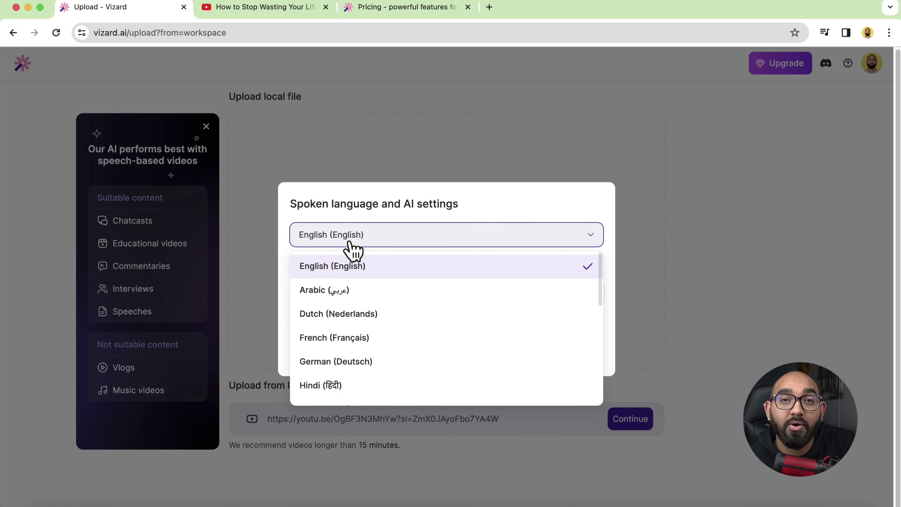
{"action": "left_click", "coordinate": [336, 270]}
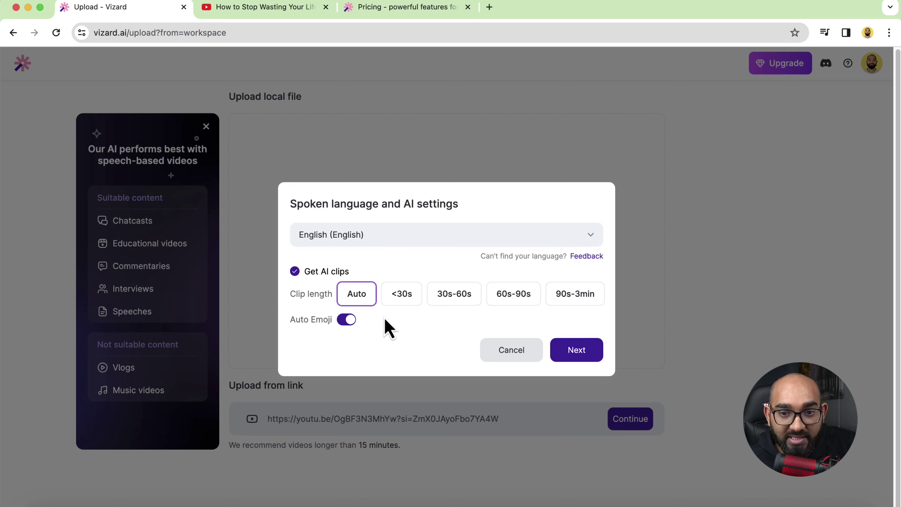
{"action": "left_click", "coordinate": [587, 360]}
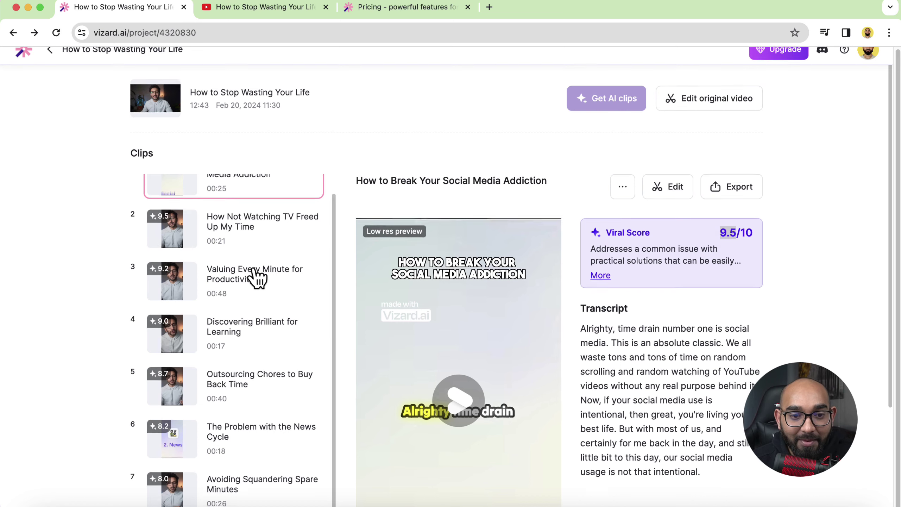
{"action": "scroll", "coordinate": [255, 278], "scroll_direction": "down", "scroll_amount": 5}
{"action": "mouse_move", "coordinate": [190, 456]}
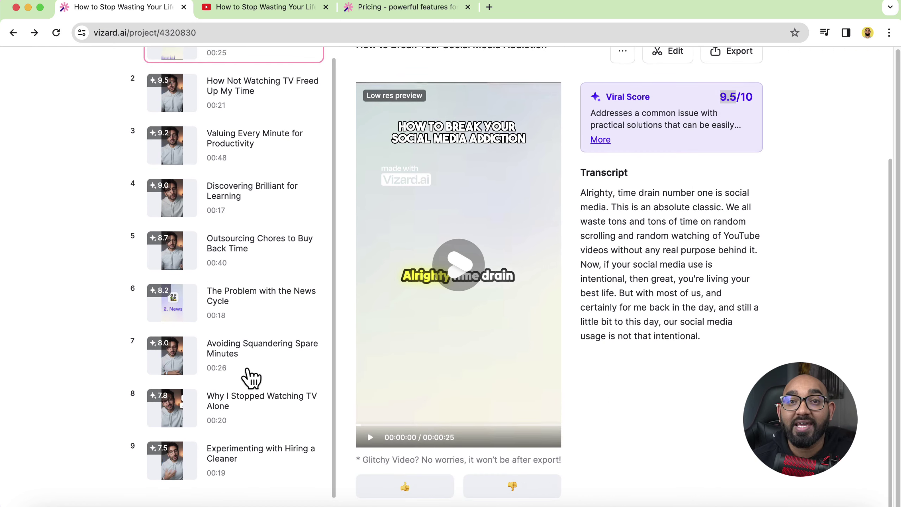
{"action": "scroll", "coordinate": [251, 378], "scroll_direction": "up", "scroll_amount": 3}
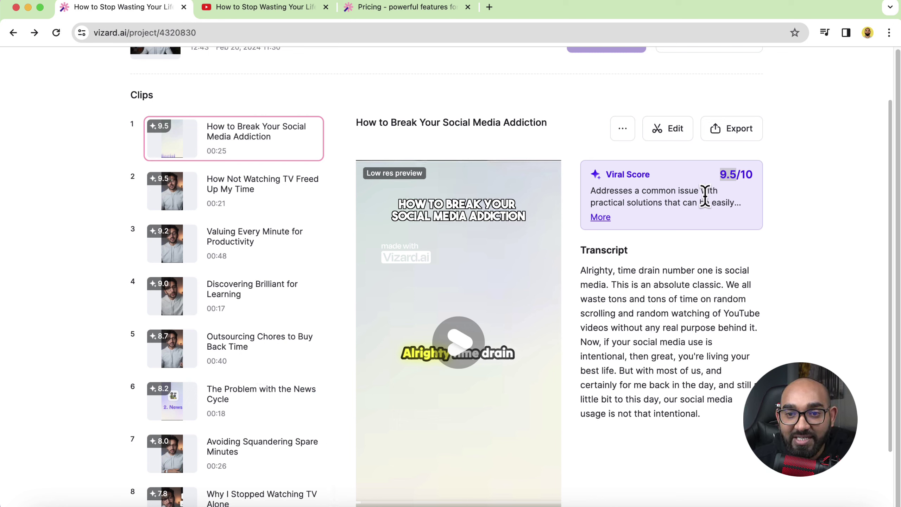
{"action": "double_click", "coordinate": [616, 175]}
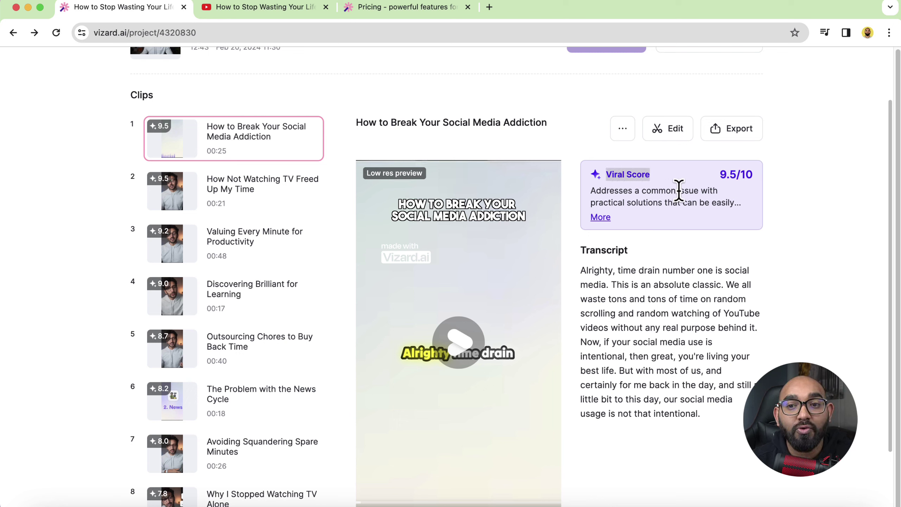
{"action": "double_click", "coordinate": [718, 177]}
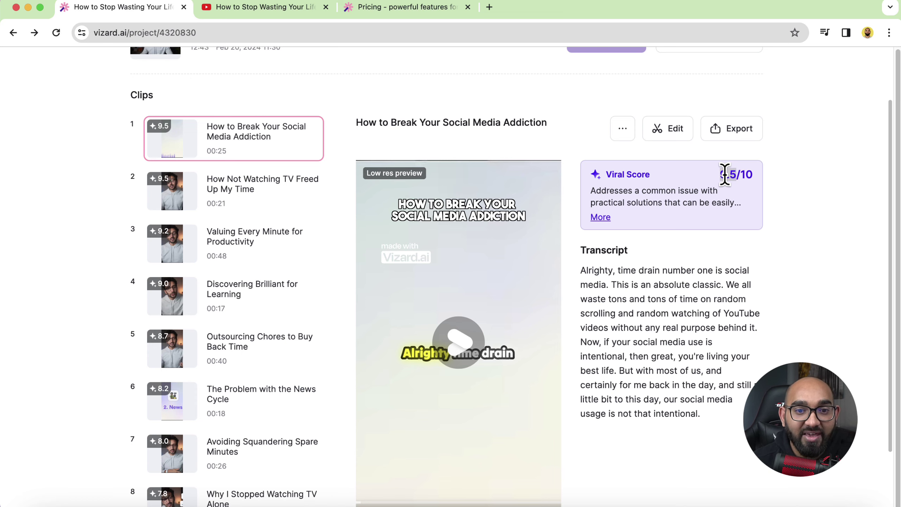
- Preview clip 3, 'Valuing Every Minute for Productivity', then open it in the editor
{"action": "left_click", "coordinate": [238, 248]}
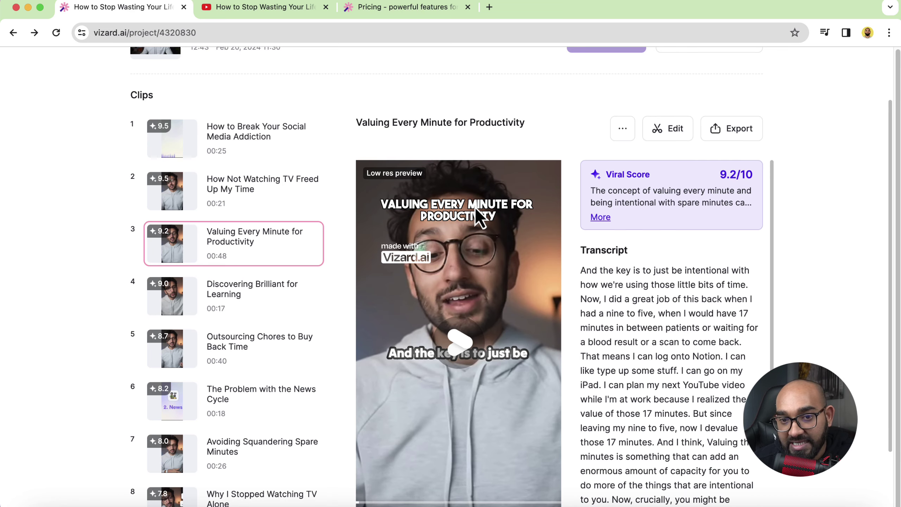
{"action": "left_click", "coordinate": [463, 343]}
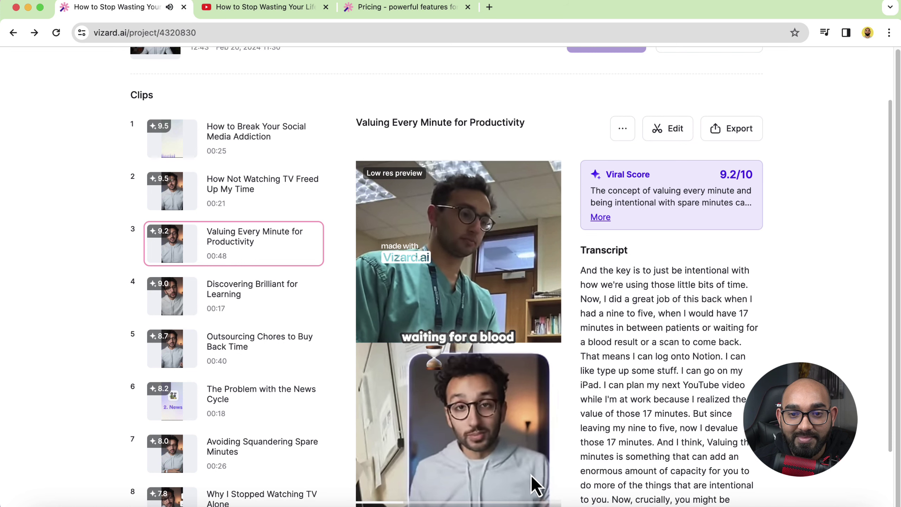
{"action": "left_click", "coordinate": [499, 389]}
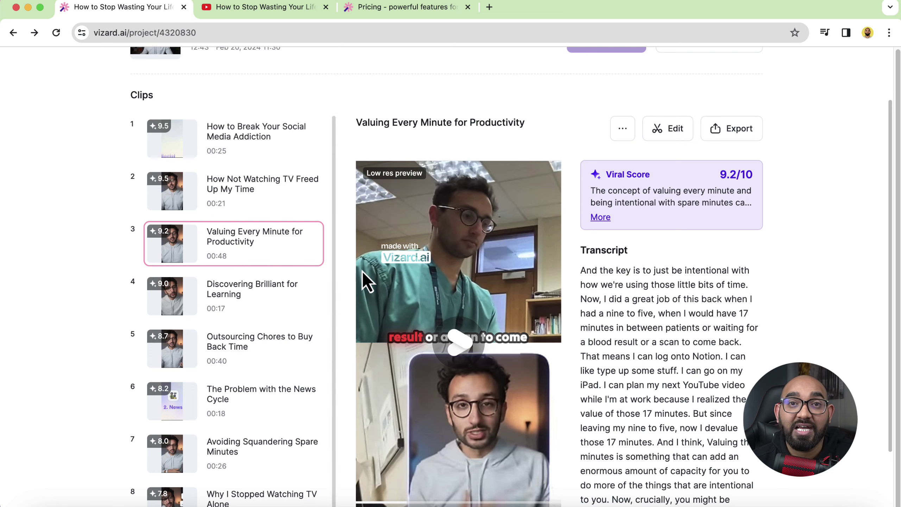
{"action": "left_click", "coordinate": [662, 139]}
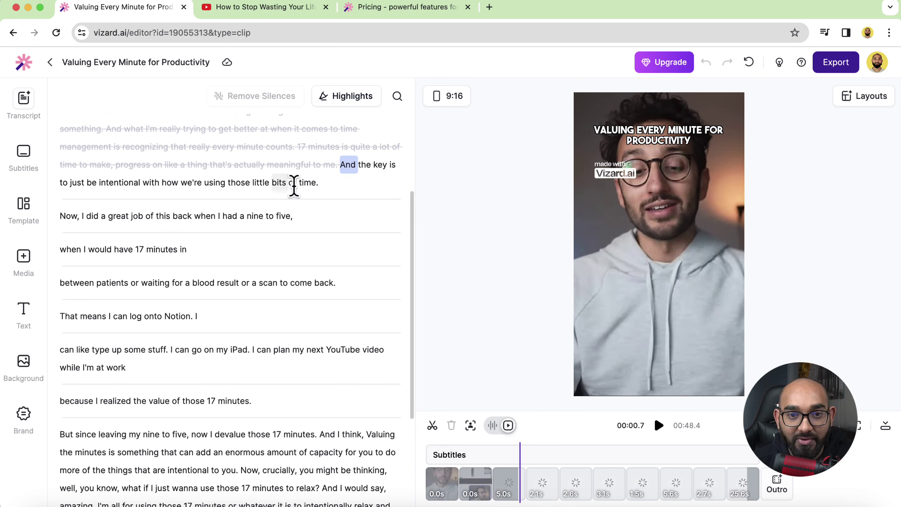
- Jump playback to the transcript word 'just' and bring up the timed subtitle lines
{"action": "scroll", "coordinate": [328, 352], "scroll_direction": "down", "scroll_amount": 5}
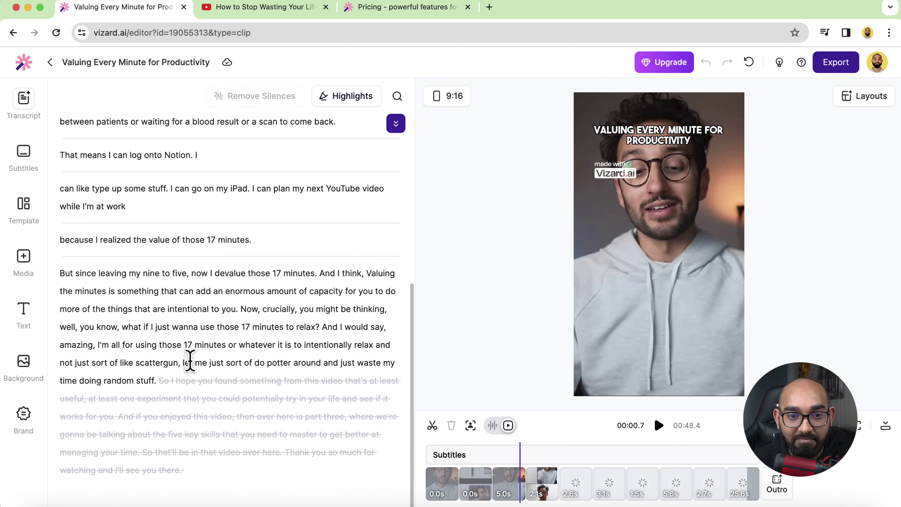
{"action": "scroll", "coordinate": [310, 267], "scroll_direction": "up", "scroll_amount": 2}
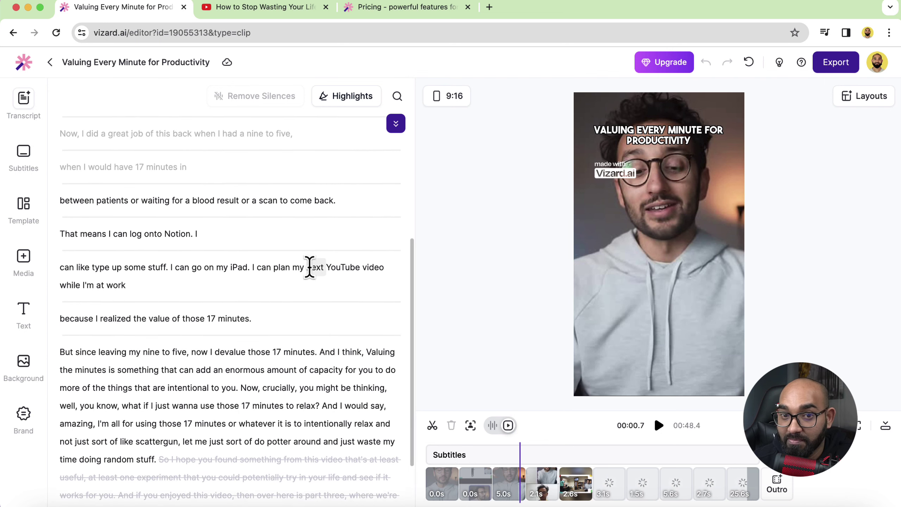
{"action": "scroll", "coordinate": [312, 269], "scroll_direction": "up", "scroll_amount": 1}
{"action": "scroll", "coordinate": [354, 249], "scroll_direction": "up", "scroll_amount": 2}
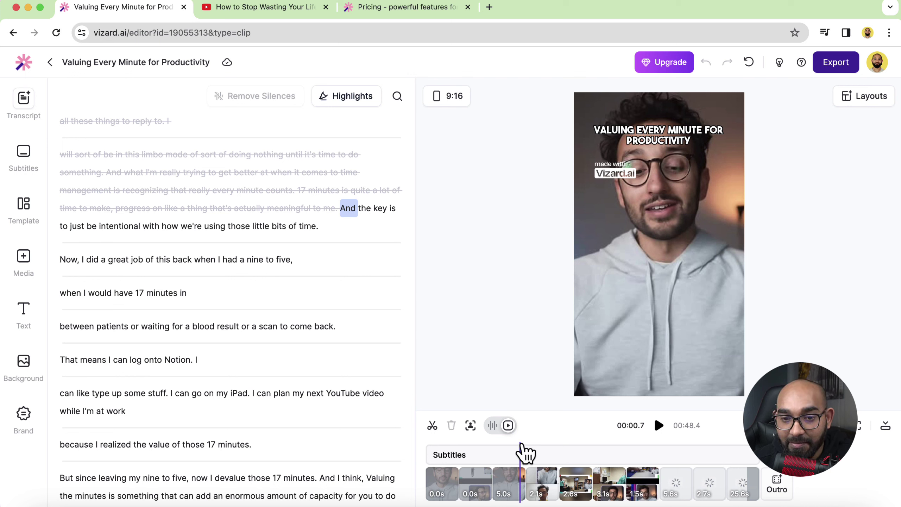
{"action": "left_click", "coordinate": [526, 455]}
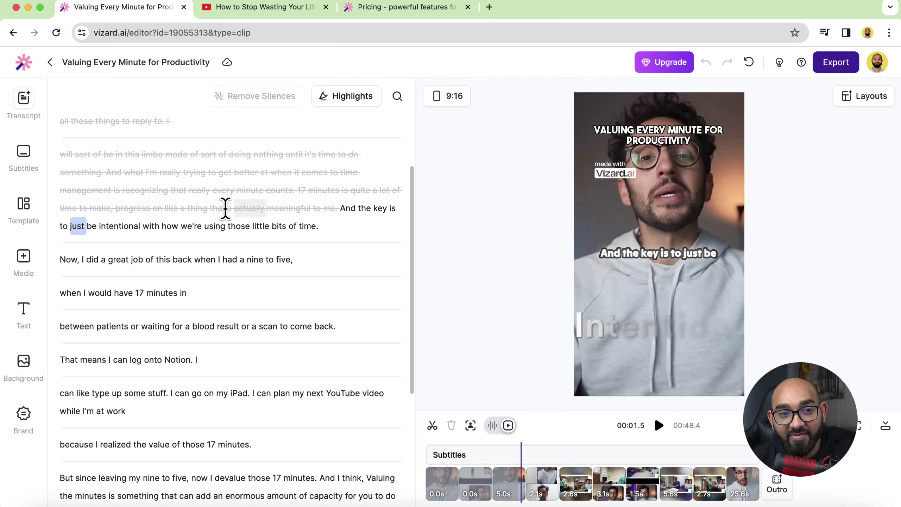
{"action": "left_click", "coordinate": [22, 163]}
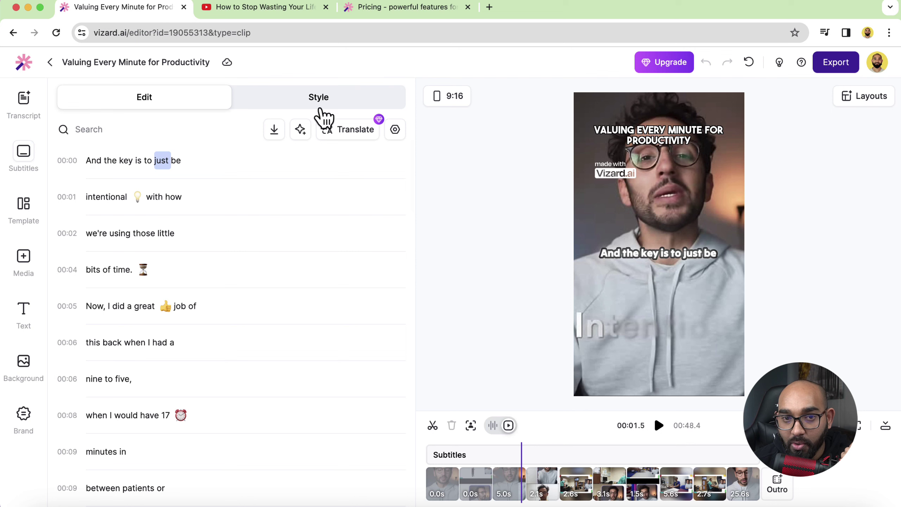
- Apply the yellow-boxed 'Five boxing wizards jump' subtitle style and preview it
{"action": "left_click", "coordinate": [325, 103]}
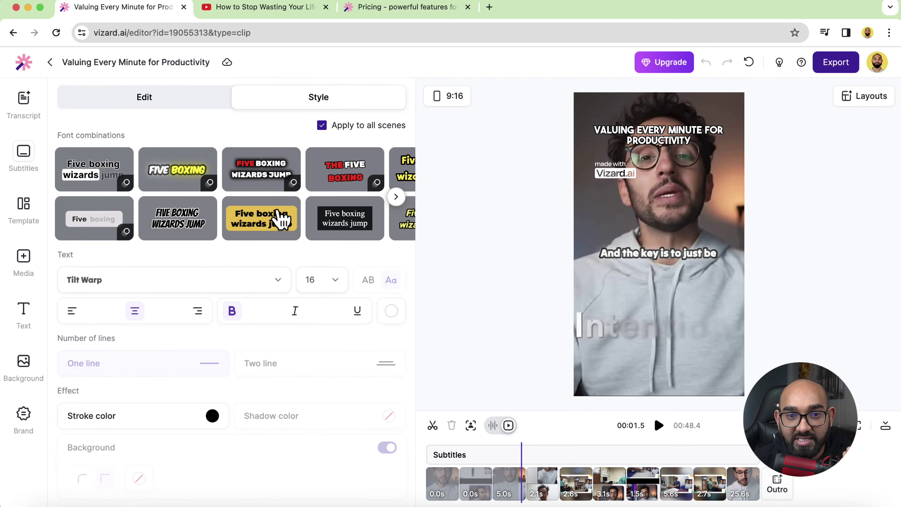
{"action": "left_click", "coordinate": [256, 228]}
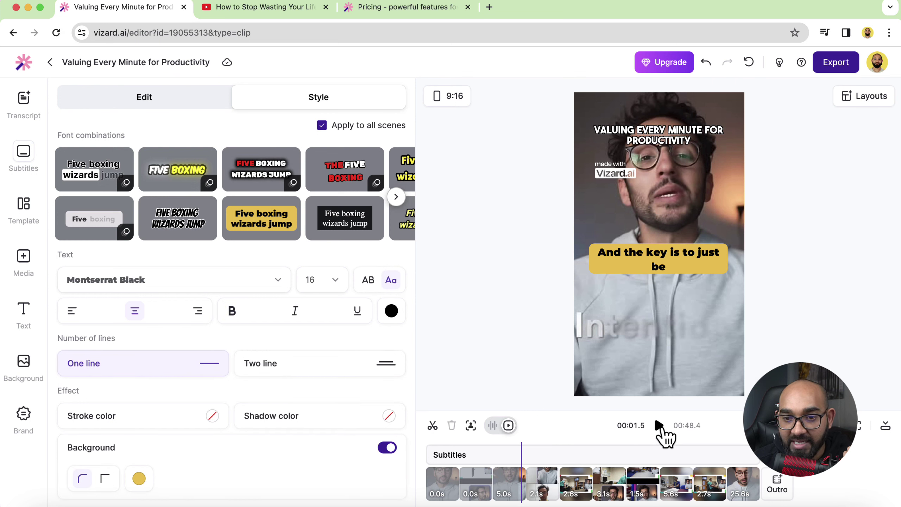
{"action": "left_click", "coordinate": [659, 426]}
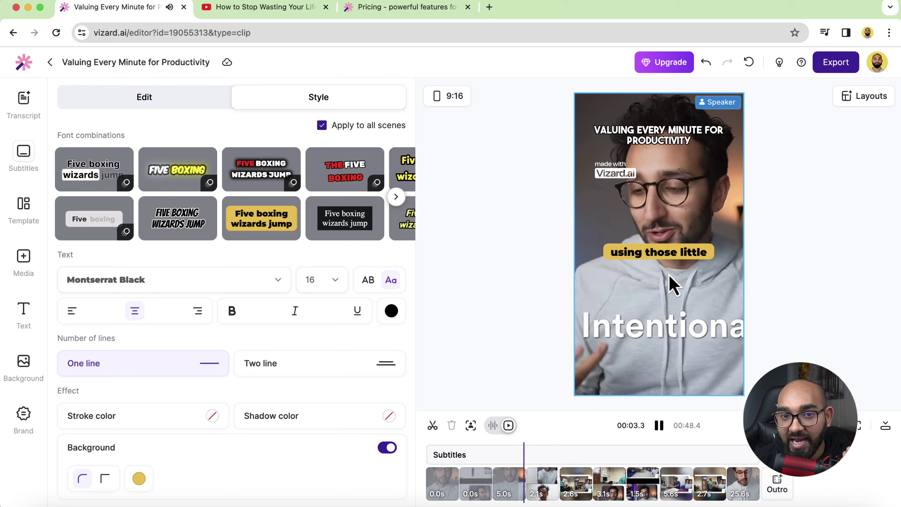
{"action": "left_click", "coordinate": [661, 427]}
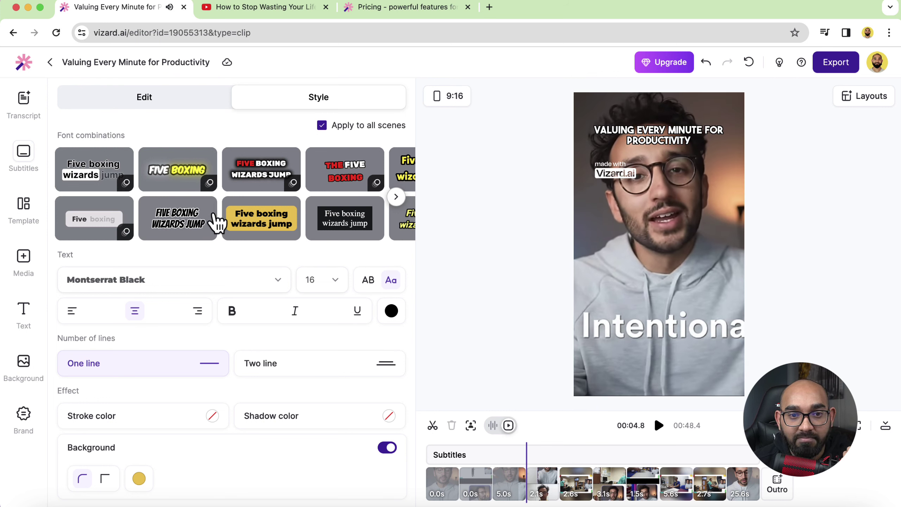
- Preview the grey-box style, then go back to the yellow-boxed Montserrat Black style
{"action": "left_click", "coordinate": [100, 223]}
{"action": "left_click", "coordinate": [658, 425]}
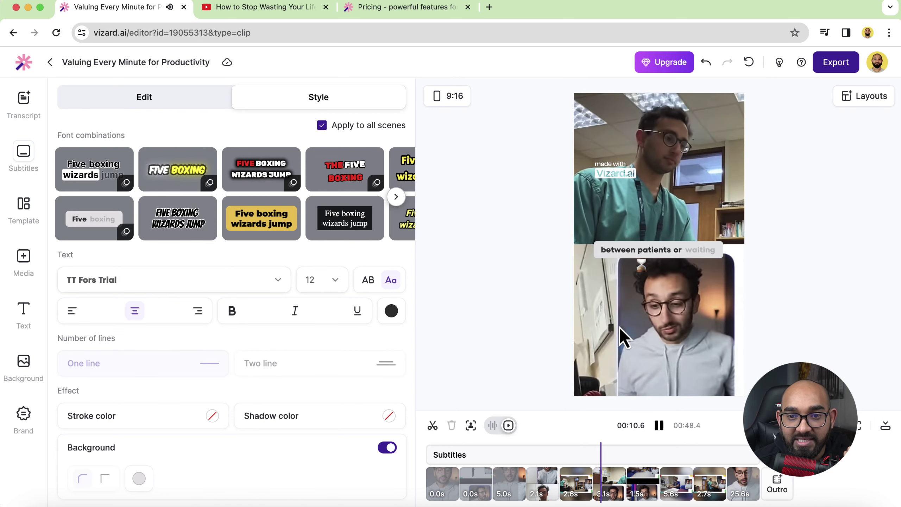
{"action": "left_click", "coordinate": [660, 426]}
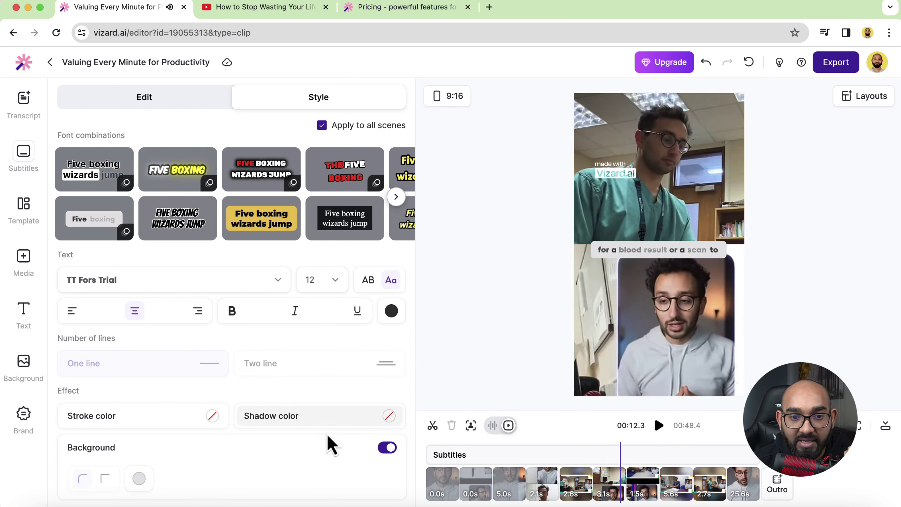
{"action": "left_click", "coordinate": [262, 218]}
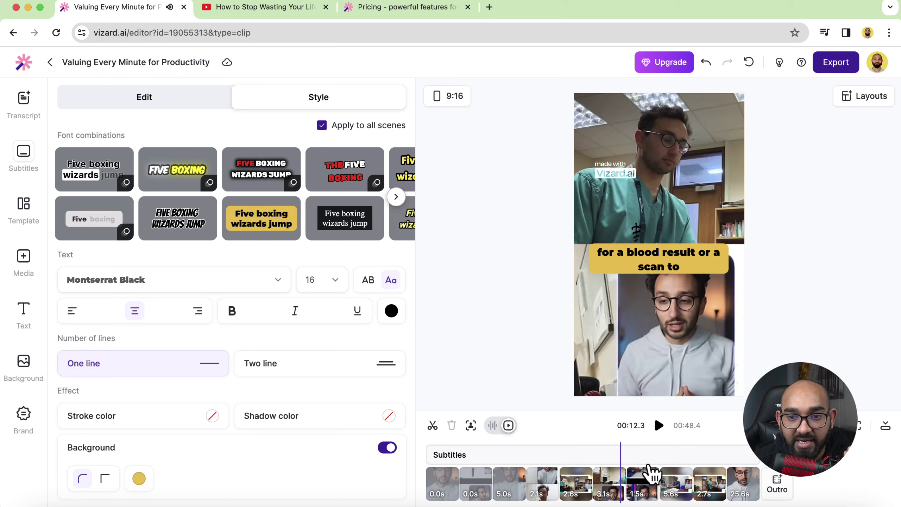
- Give the subtitles a bright green background box
{"action": "left_click", "coordinate": [139, 478]}
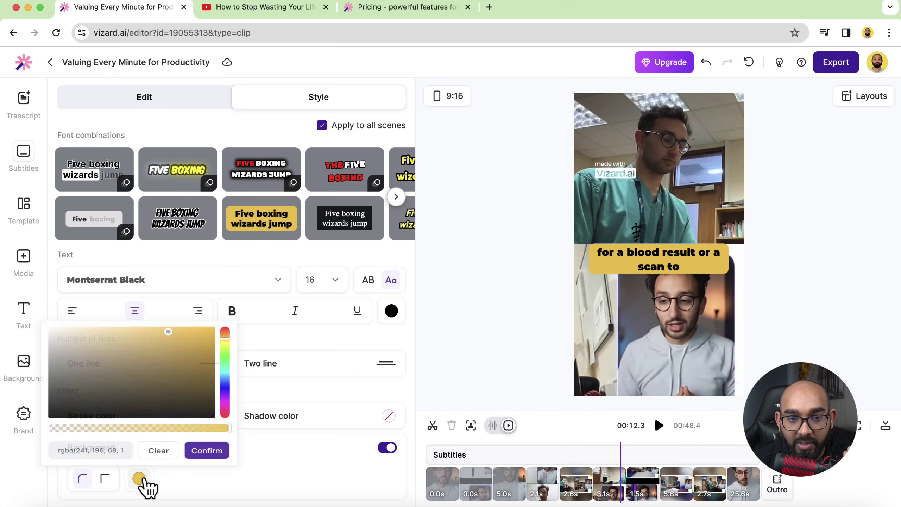
{"action": "left_click", "coordinate": [225, 334]}
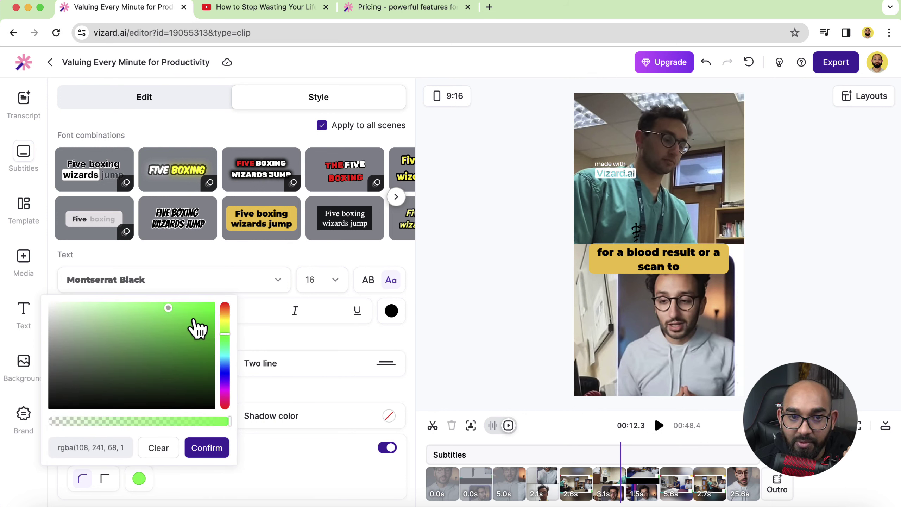
{"action": "left_click", "coordinate": [214, 304]}
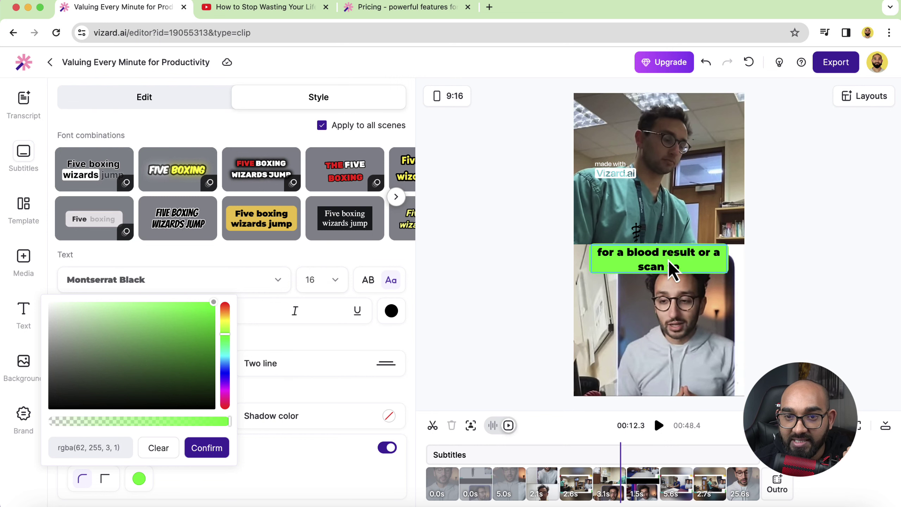
- Move the green subtitle to the band above the speaker, leaving the font unchanged
{"action": "mouse_move", "coordinate": [672, 270]}
{"action": "left_mouse_down"}
{"action": "mouse_move", "coordinate": [660, 294]}
{"action": "mouse_move", "coordinate": [664, 334]}
{"action": "mouse_move", "coordinate": [660, 263]}
{"action": "left_mouse_up"}
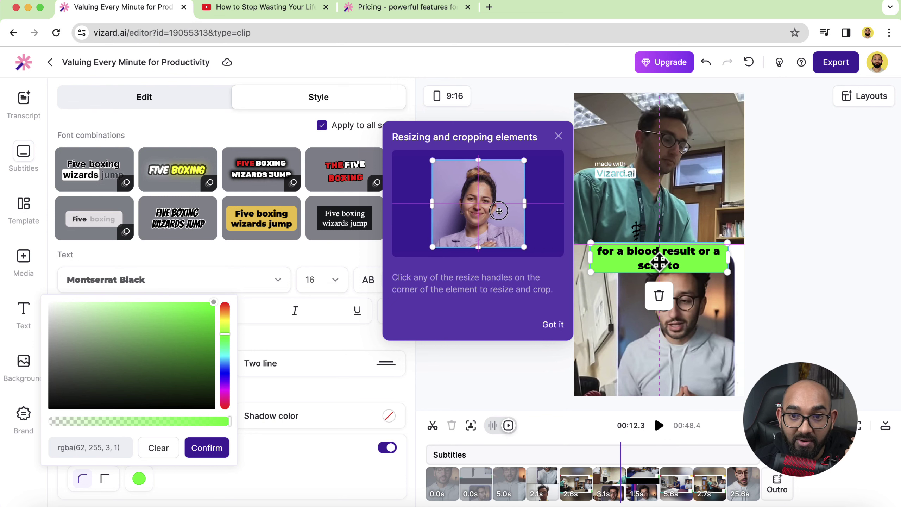
{"action": "left_click", "coordinate": [659, 425]}
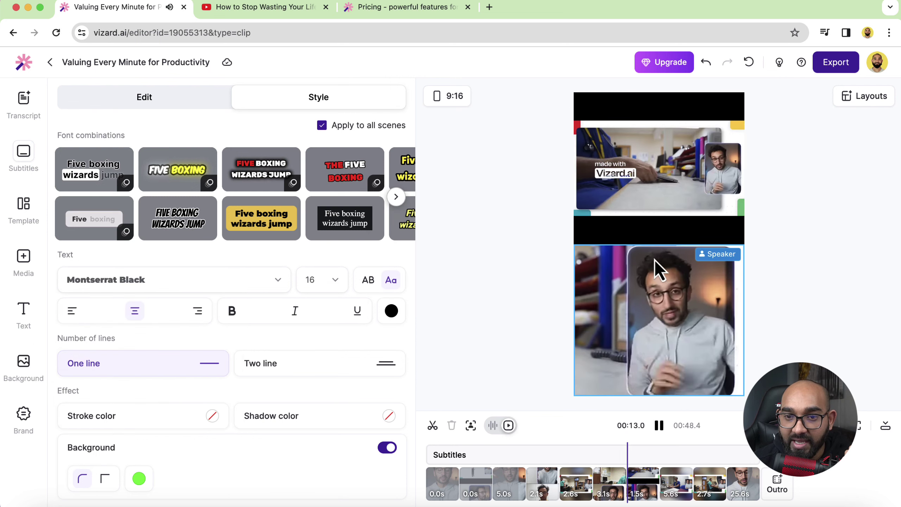
{"action": "left_click_drag", "start_coordinate": [654, 264], "coordinate": [644, 238]}
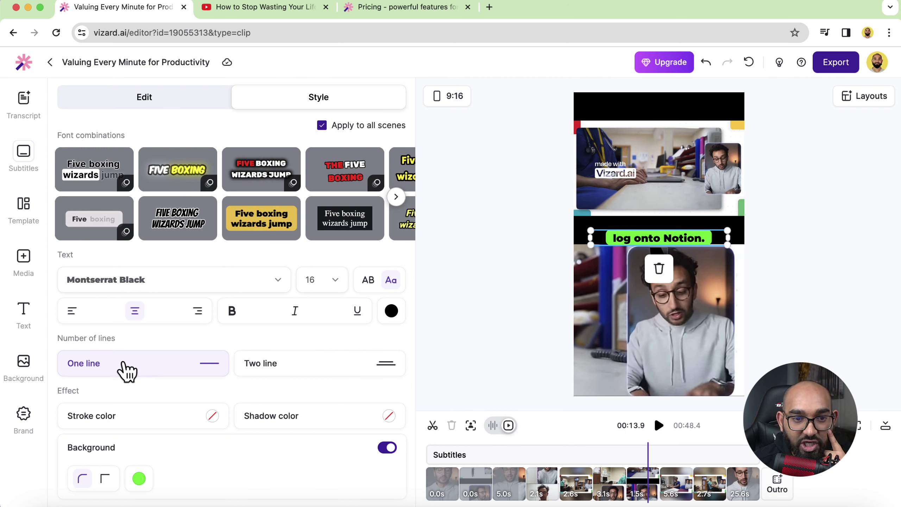
{"action": "left_click", "coordinate": [151, 282]}
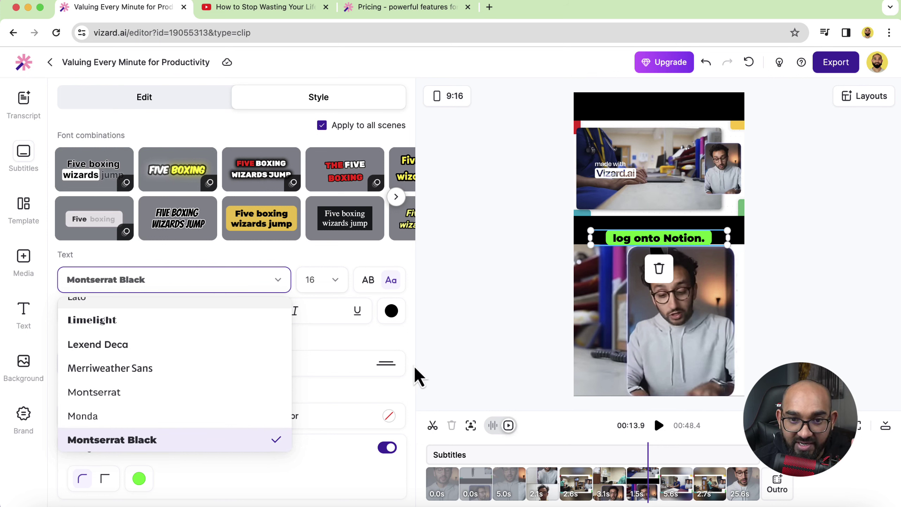
{"action": "left_click", "coordinate": [450, 354]}
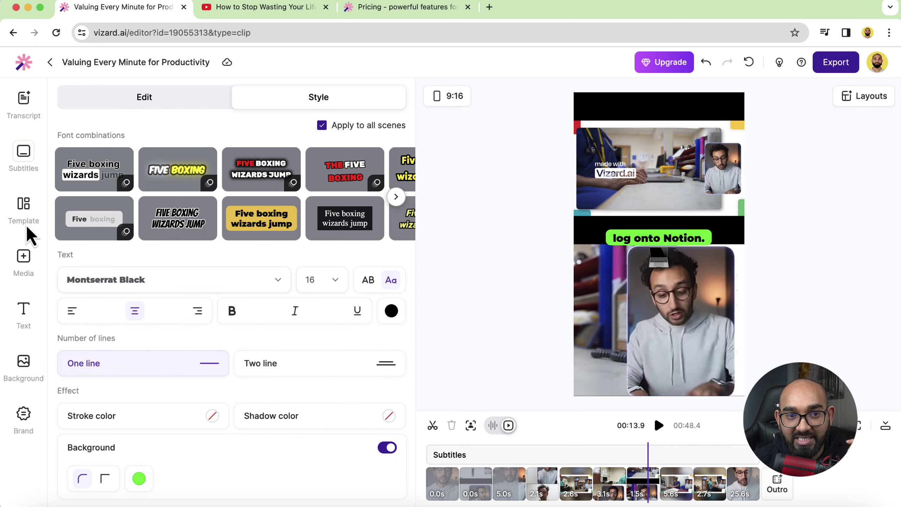
- Apply a headline template framing the clip over a blurred backdrop, preview it, then show Media
{"action": "left_click", "coordinate": [25, 213]}
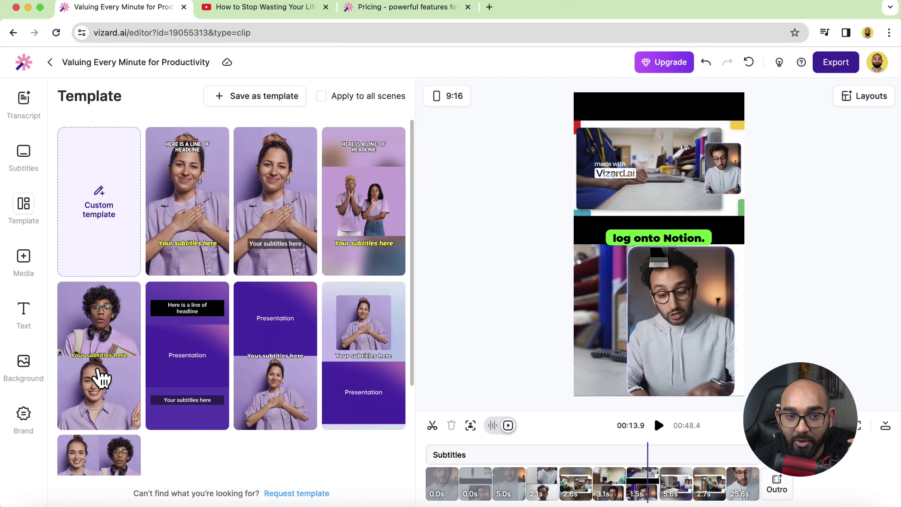
{"action": "left_click", "coordinate": [106, 350]}
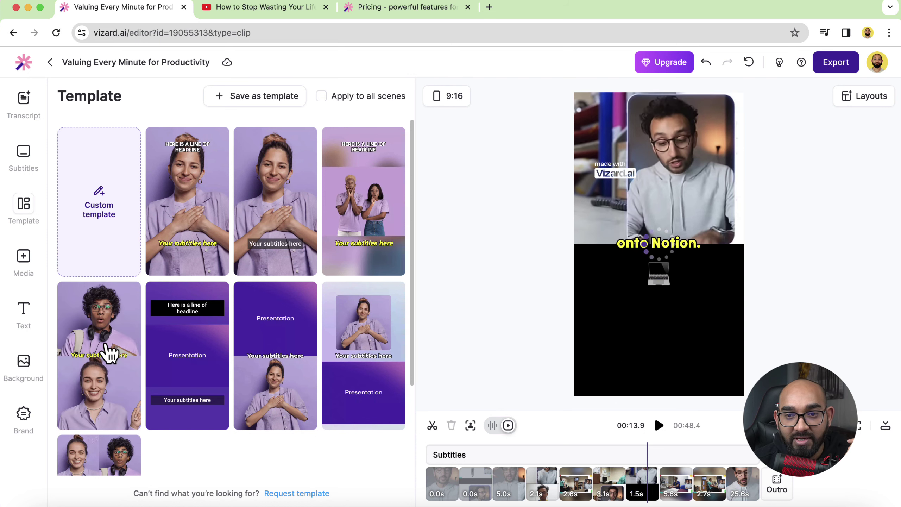
{"action": "left_click", "coordinate": [663, 428]}
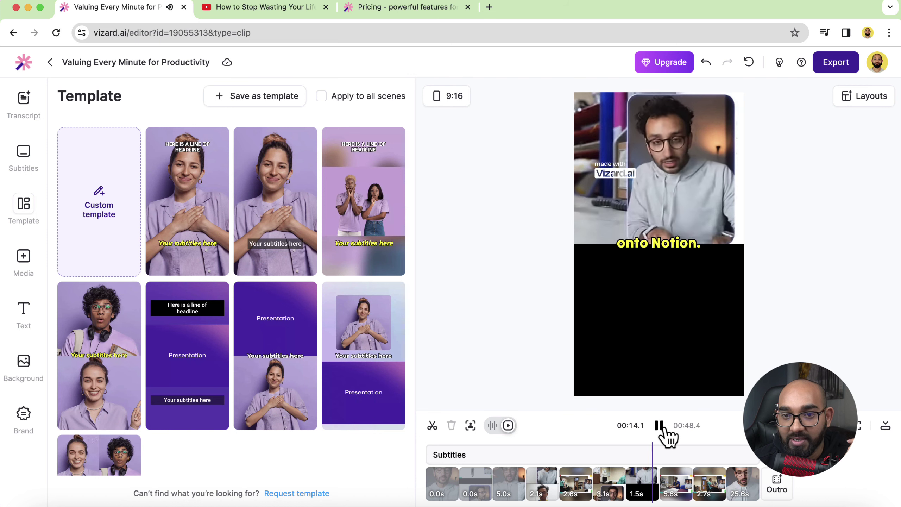
{"action": "left_click", "coordinate": [663, 431]}
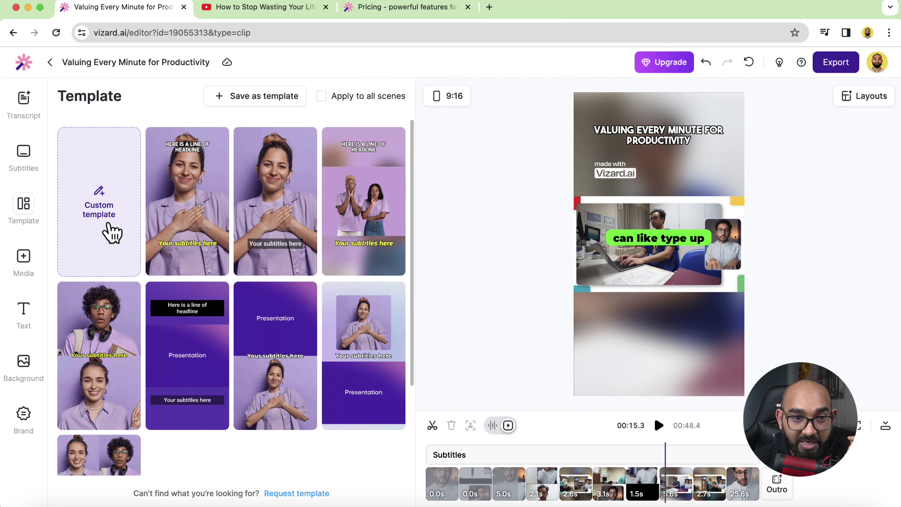
{"action": "left_click", "coordinate": [26, 270]}
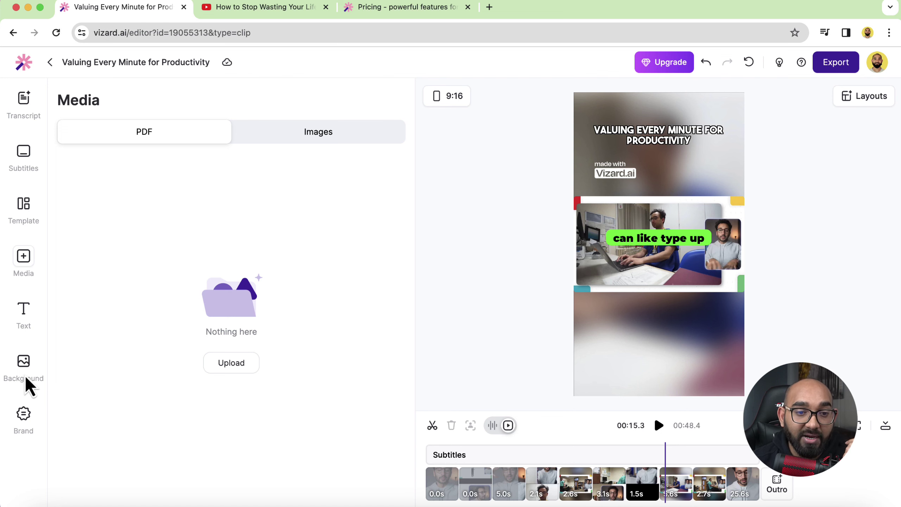
- Browse the background options, including the current image and popular backdrops
{"action": "left_click", "coordinate": [27, 385]}
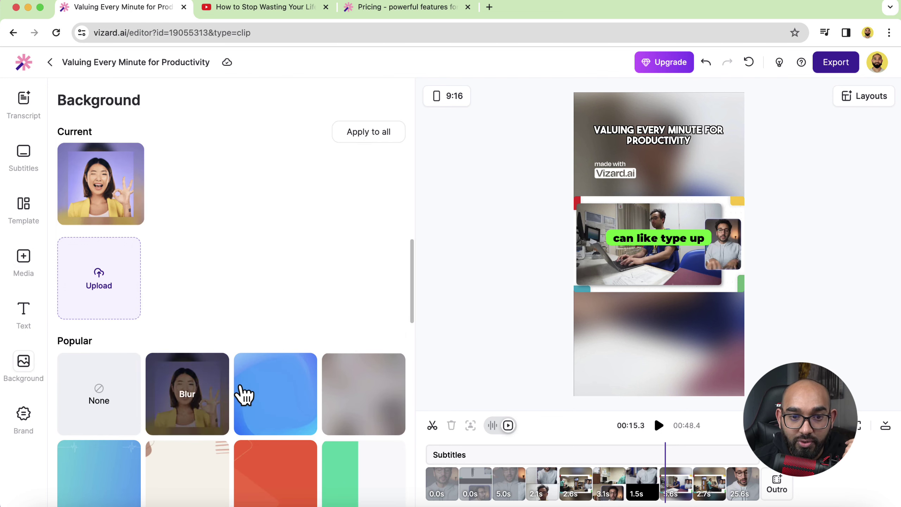
{"action": "scroll", "coordinate": [244, 394], "scroll_direction": "down", "scroll_amount": 10}
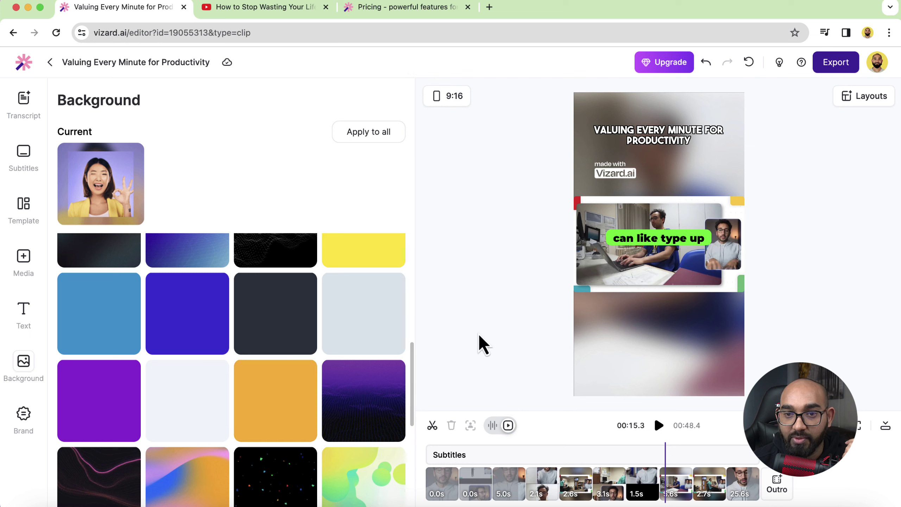
{"action": "scroll", "coordinate": [207, 339], "scroll_direction": "up", "scroll_amount": 10}
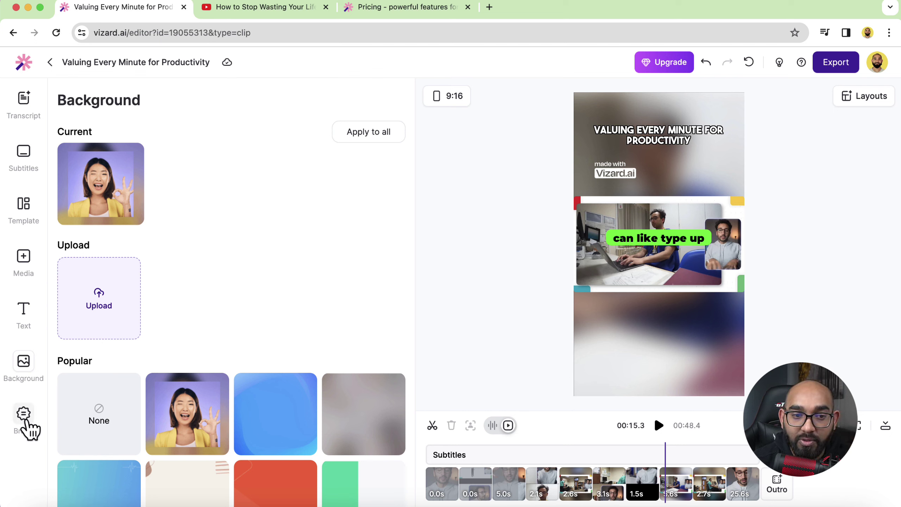
- Show the Brand panel with its empty Logo and Outro upload slots
{"action": "left_click", "coordinate": [26, 417]}
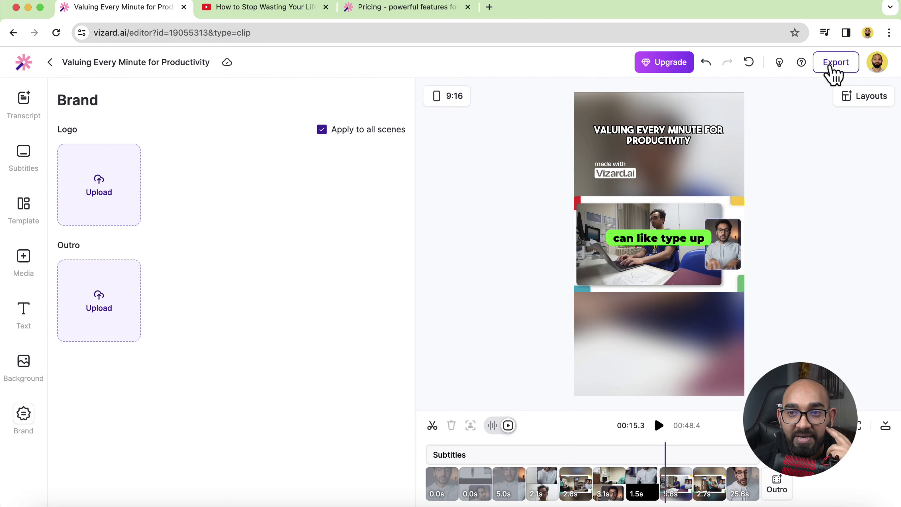
- Export the 'Valuing Every Minute for Productivity' clip at 720p resolution
{"action": "left_click", "coordinate": [835, 69]}
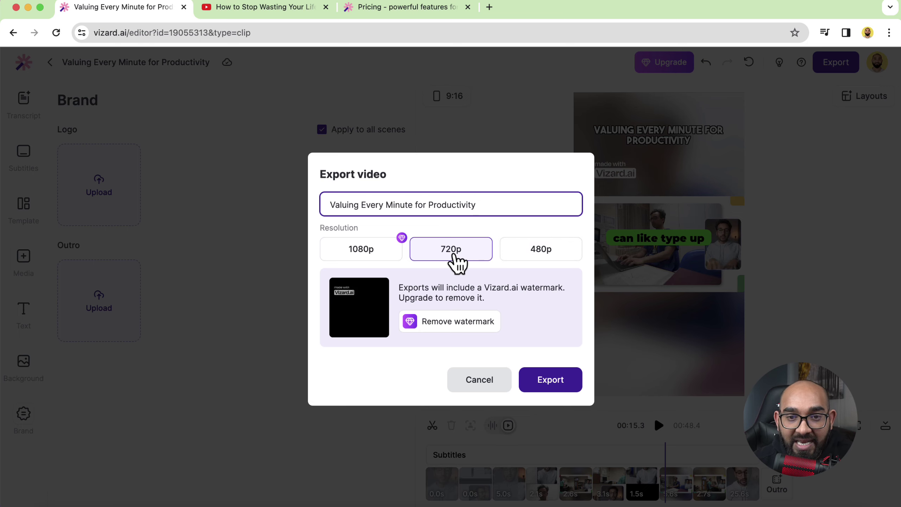
{"action": "left_click", "coordinate": [539, 261]}
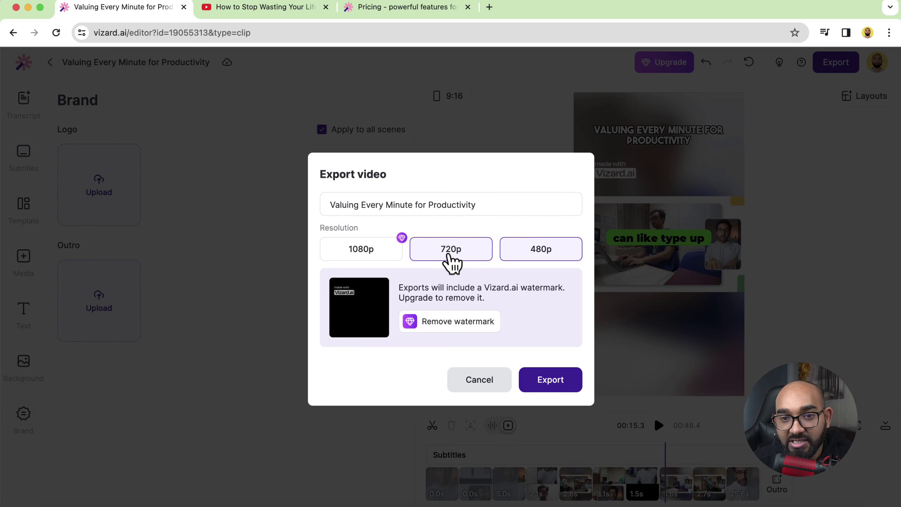
{"action": "left_click", "coordinate": [453, 261]}
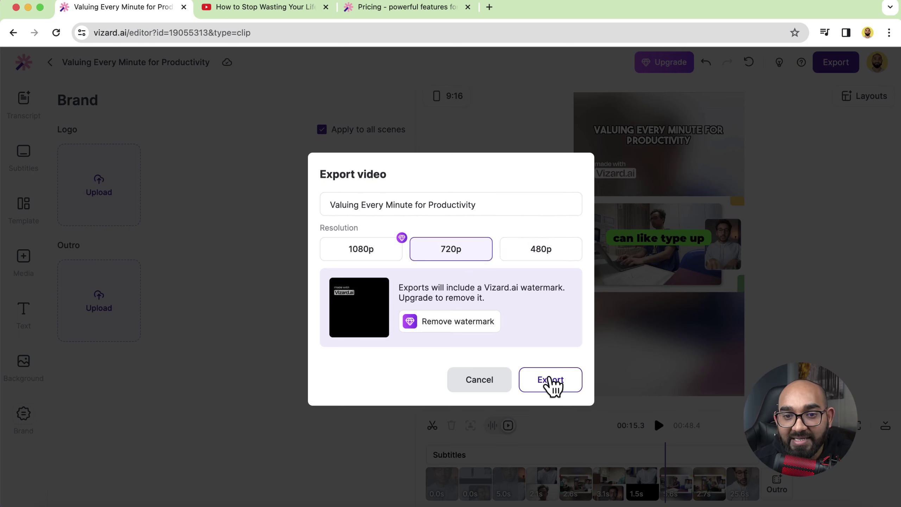
{"action": "left_click", "coordinate": [551, 381]}
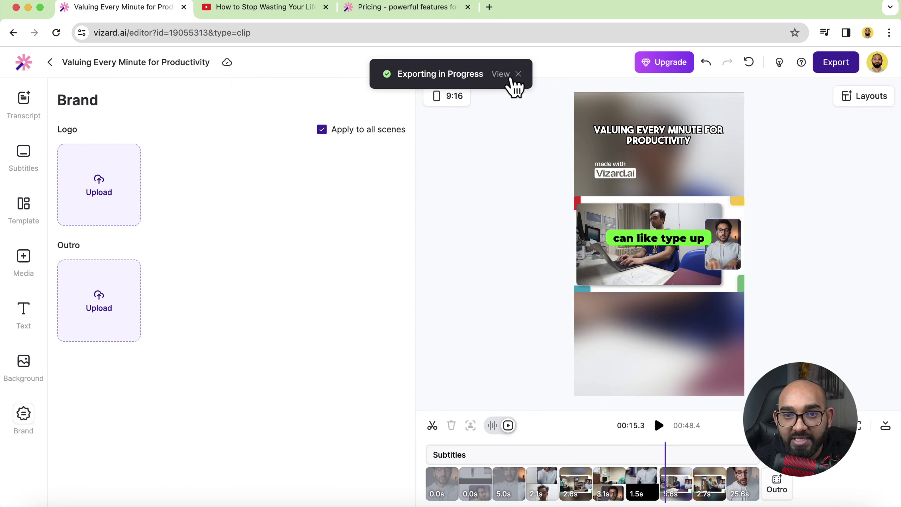
- Open the exported clip's share page, dismissing the rating survey and the publishing tour card
{"action": "left_click", "coordinate": [501, 74]}
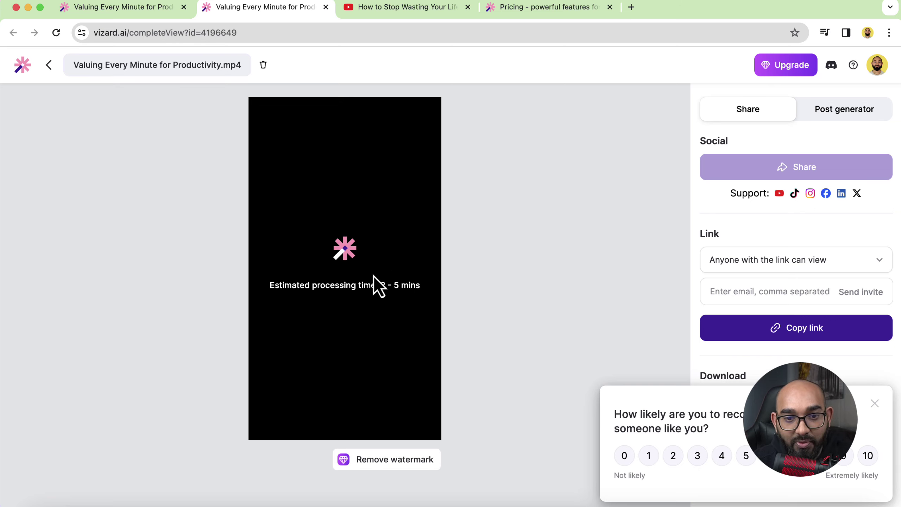
{"action": "left_click", "coordinate": [875, 404]}
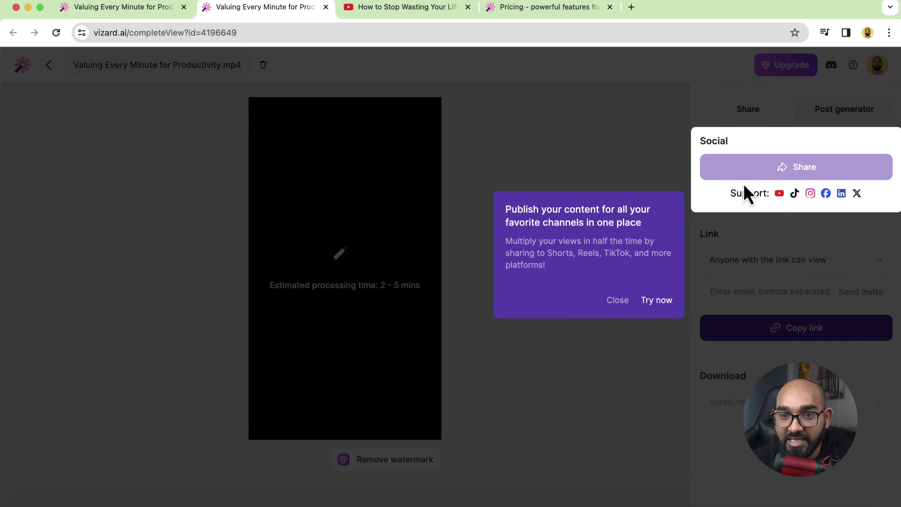
{"action": "left_click", "coordinate": [618, 365]}
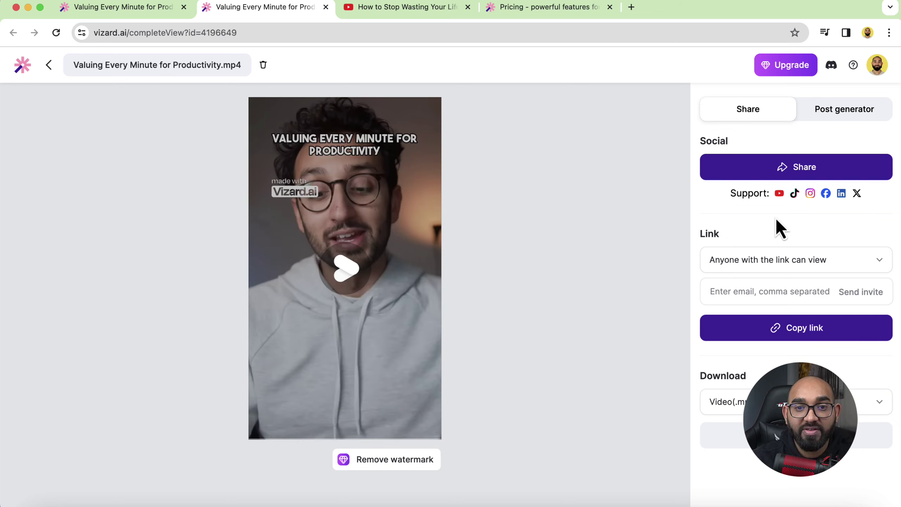
- Play and pause the preview, then download Valuing Every Minute for Productivity.mp4 and open it locally
{"action": "mouse_move", "coordinate": [404, 320]}
{"action": "left_click", "coordinate": [351, 273]}
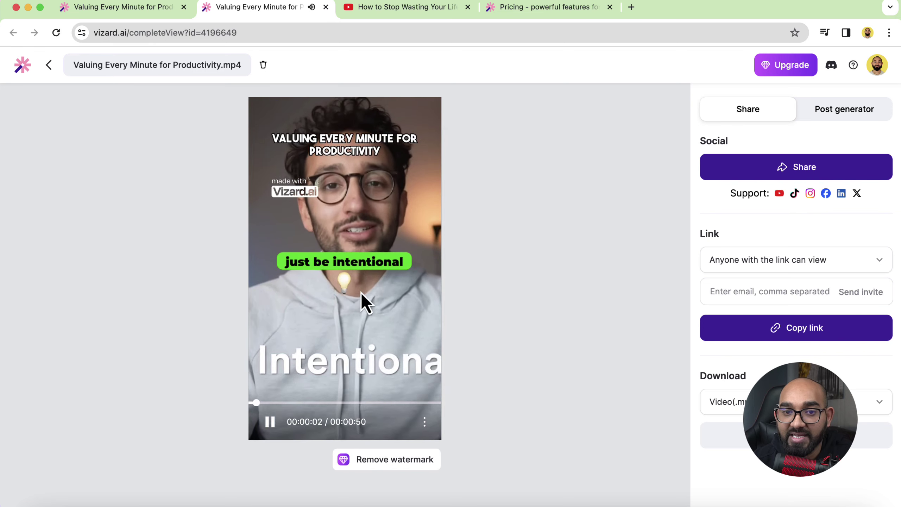
{"action": "left_click", "coordinate": [376, 295]}
{"action": "left_click", "coordinate": [763, 434]}
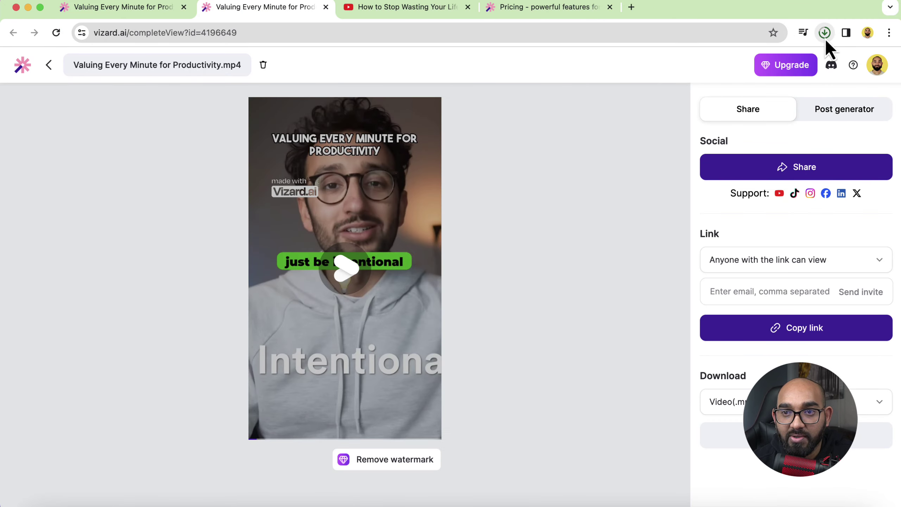
{"action": "left_click", "coordinate": [742, 70]}
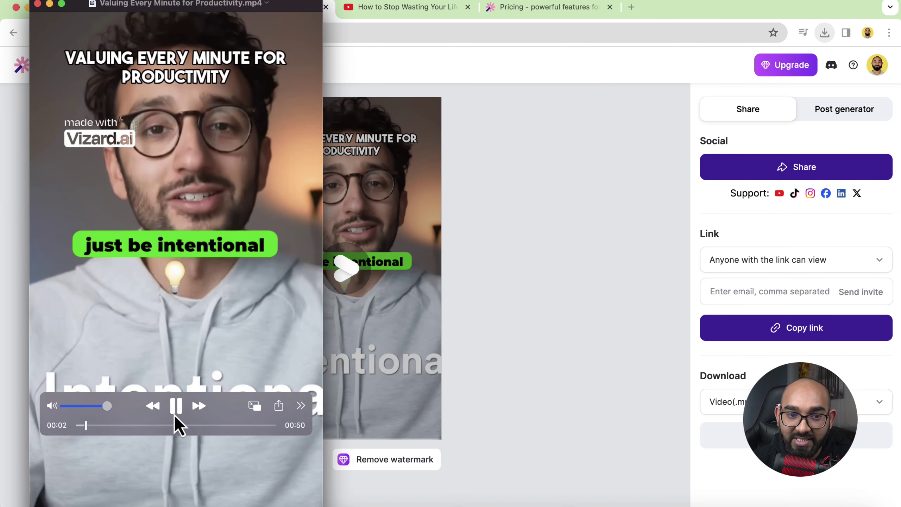
{"action": "left_click", "coordinate": [176, 406]}
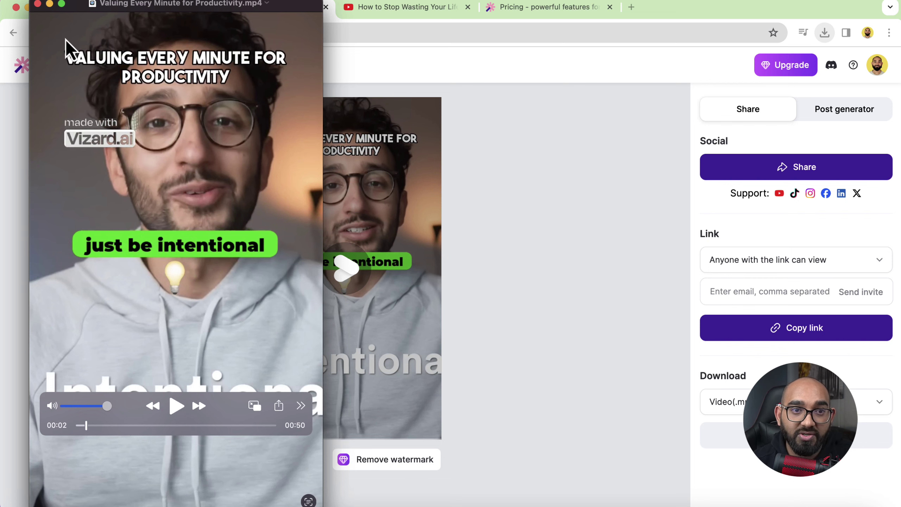
{"action": "left_click", "coordinate": [37, 4]}
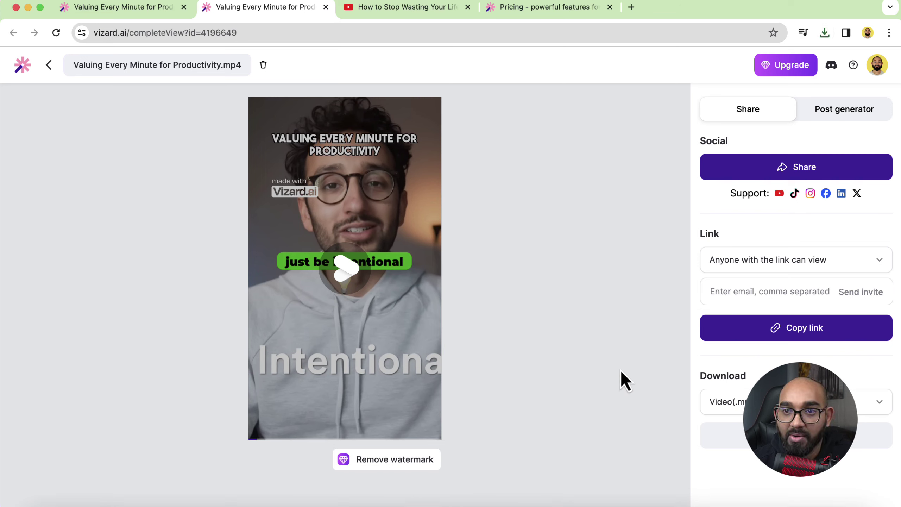
- Switch between the Post generator and Share tabs, then return to the workspace home
{"action": "left_click", "coordinate": [848, 110]}
{"action": "left_click", "coordinate": [766, 121]}
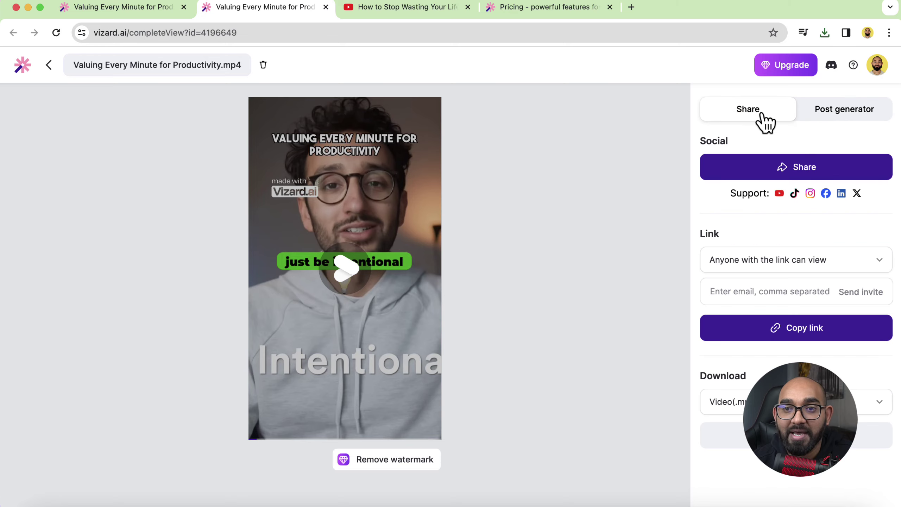
{"action": "left_click", "coordinate": [24, 68]}
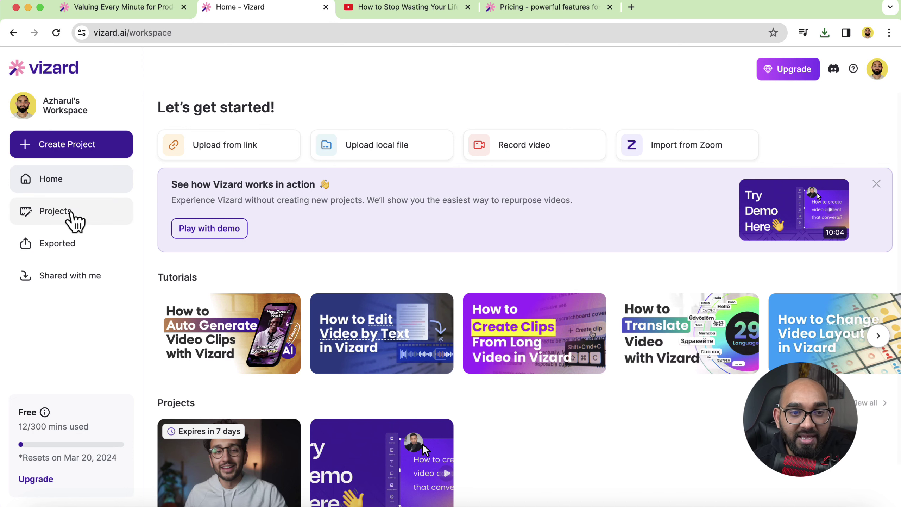
- Browse the Projects, Exported (checking the clip's options), Shared with me and Home sidebar sections
{"action": "left_click", "coordinate": [64, 218]}
{"action": "mouse_move", "coordinate": [243, 258]}
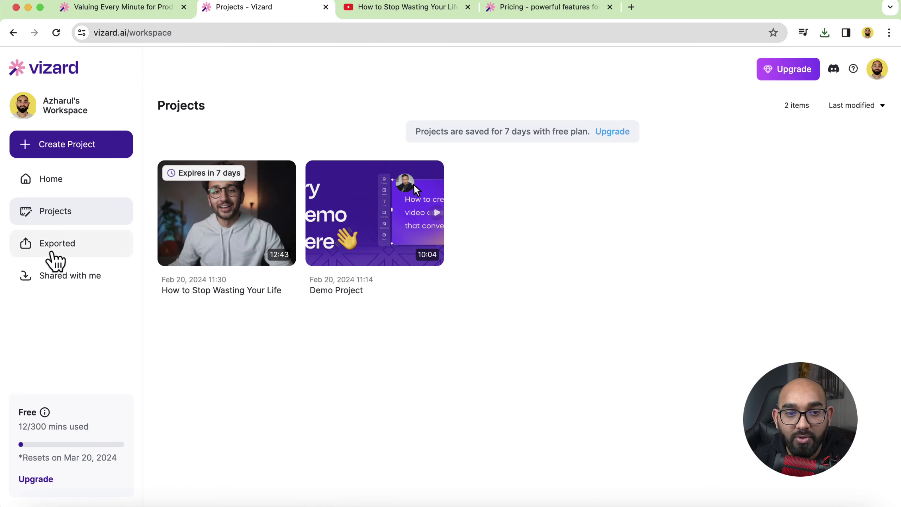
{"action": "left_click", "coordinate": [53, 256]}
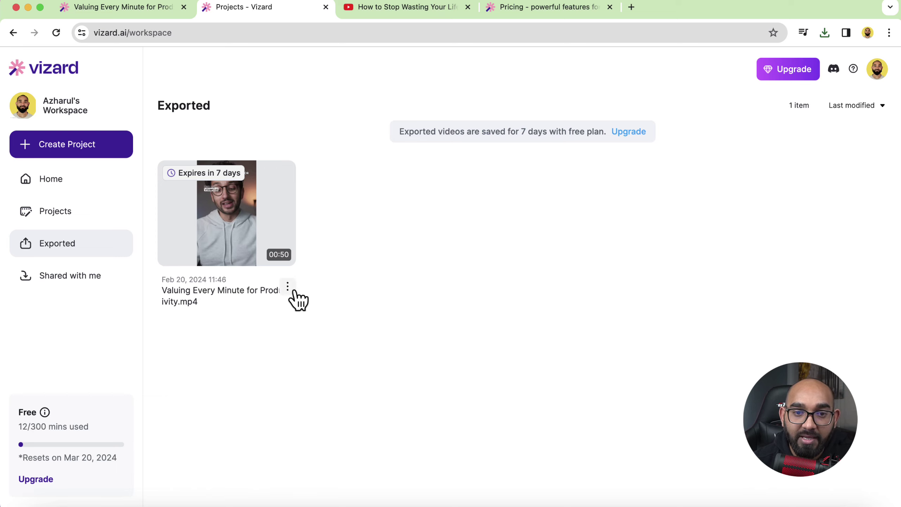
{"action": "left_click", "coordinate": [288, 295]}
{"action": "left_click", "coordinate": [412, 312]}
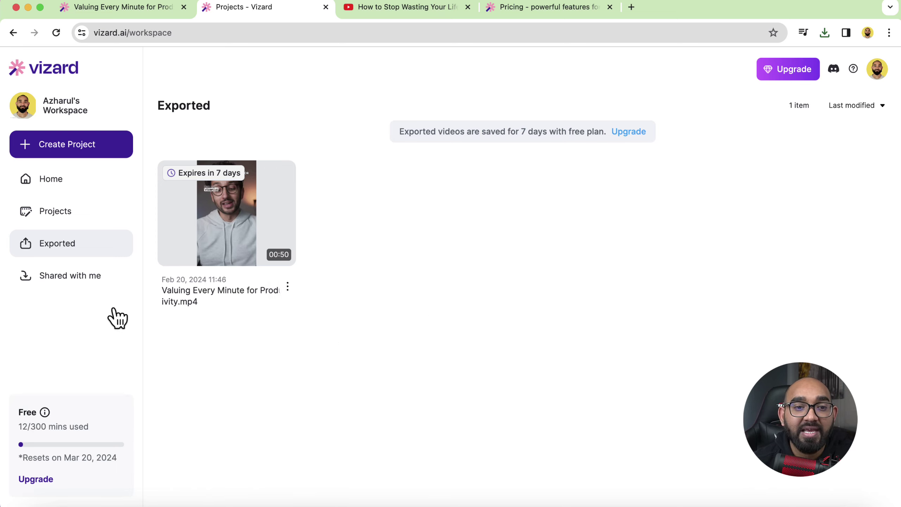
{"action": "left_click", "coordinate": [67, 295]}
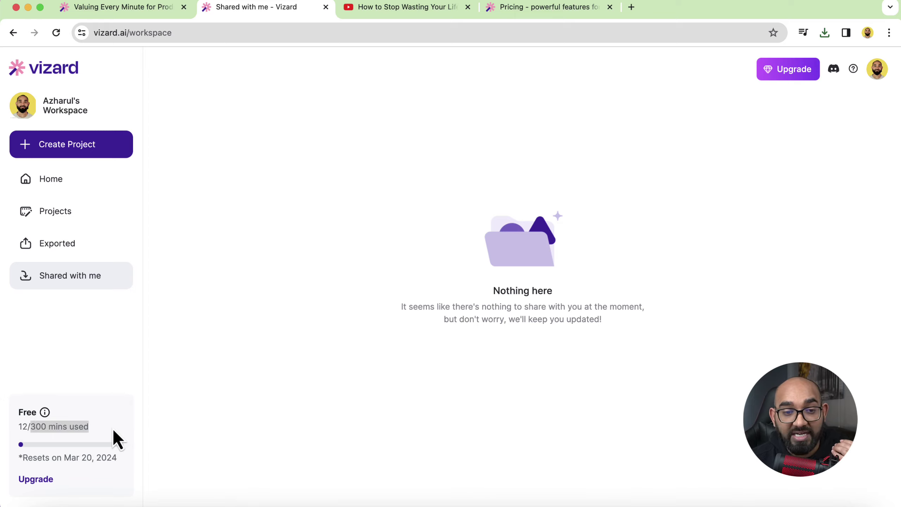
{"action": "left_click", "coordinate": [19, 425]}
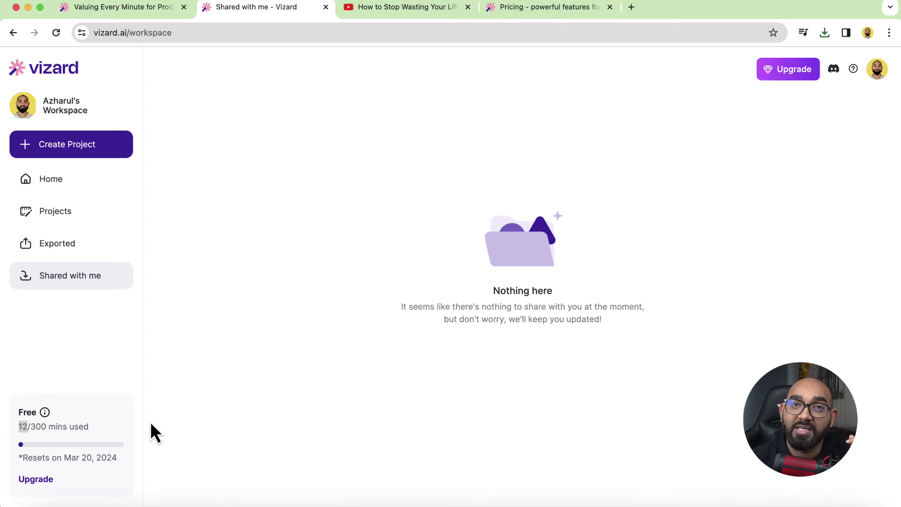
- Reopen the How to Stop Wasting Your Life project and preview clip 5, Outsourcing Chores to Buy Back Time
{"action": "left_click", "coordinate": [76, 181]}
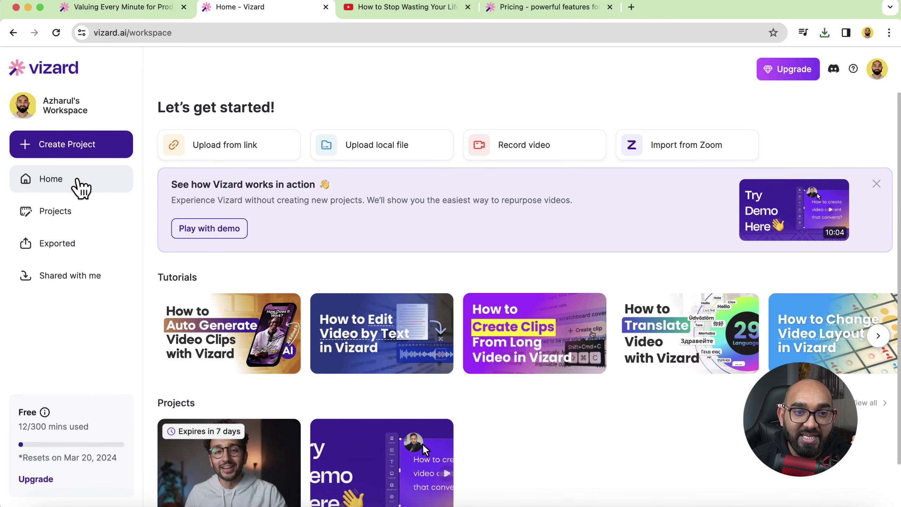
{"action": "left_click", "coordinate": [89, 214]}
{"action": "left_click", "coordinate": [251, 247]}
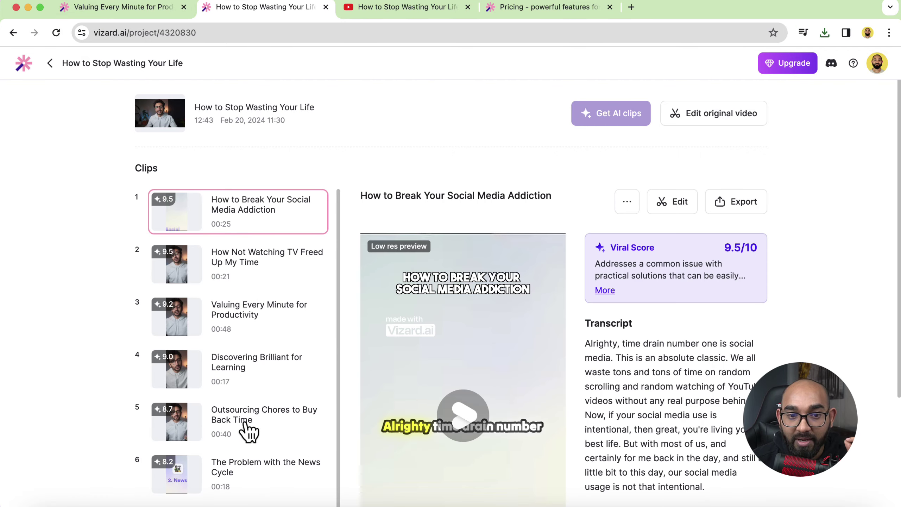
{"action": "left_click", "coordinate": [244, 424]}
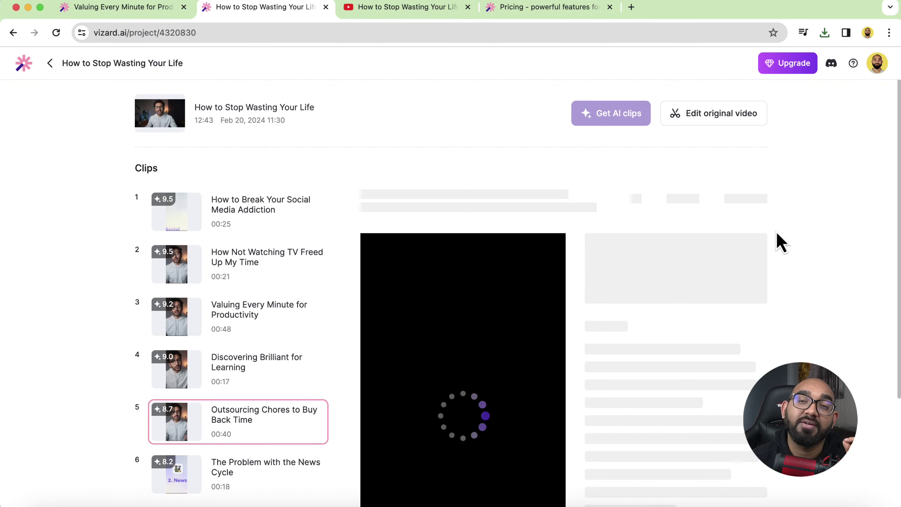